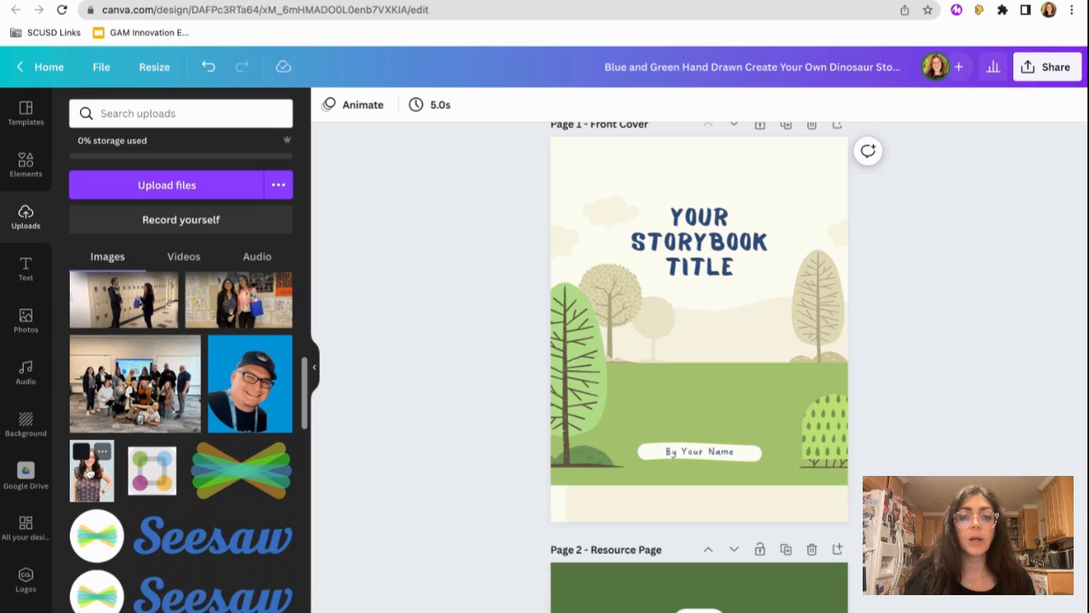
- Add the uploaded portrait of the woman in the floral top to the front cover, shrink it and centre it below the title
click(90, 472)
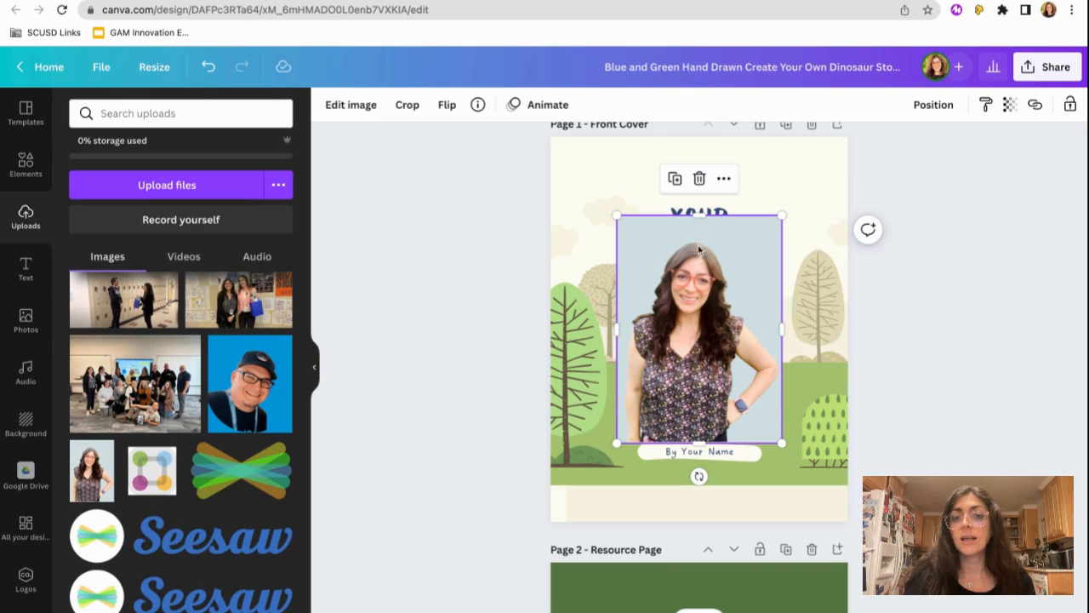
drag(616, 215, 661, 280)
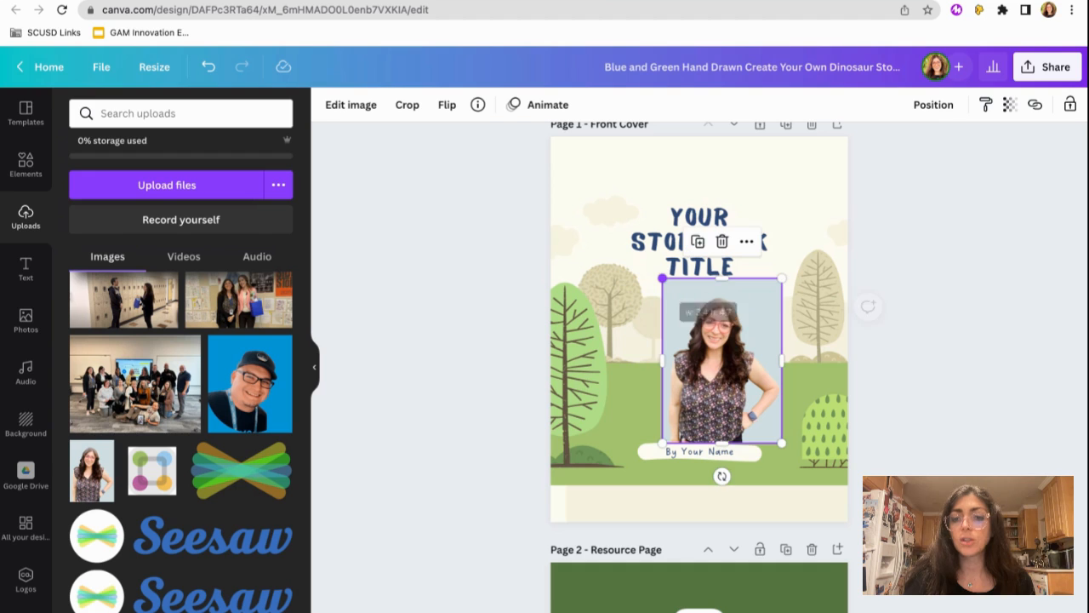
drag(739, 334, 720, 335)
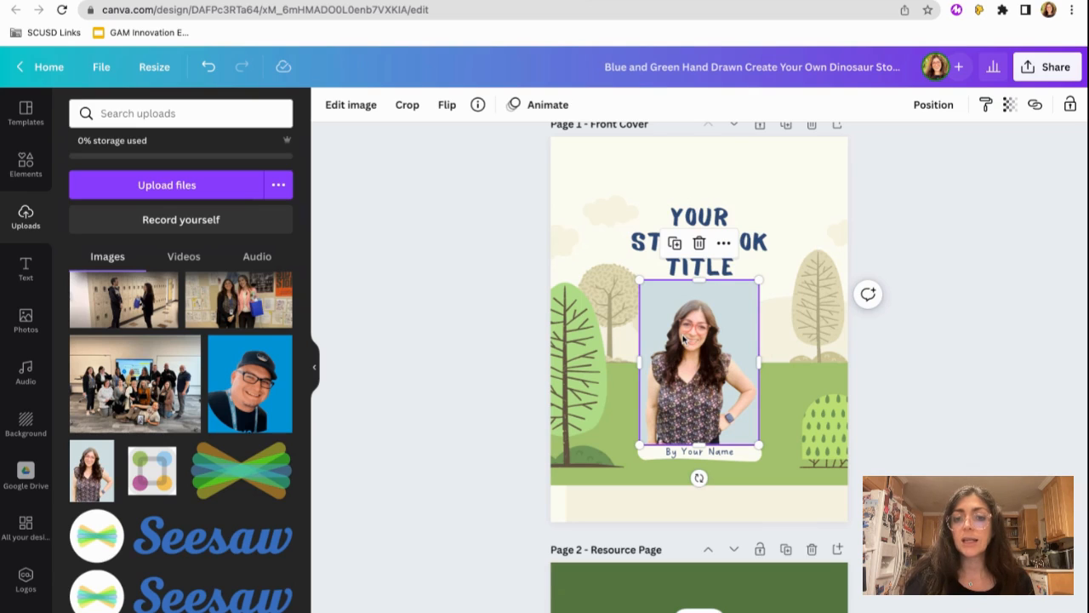
- Remove the background from the cover portrait and position the cutout just above the author name label
click(351, 105)
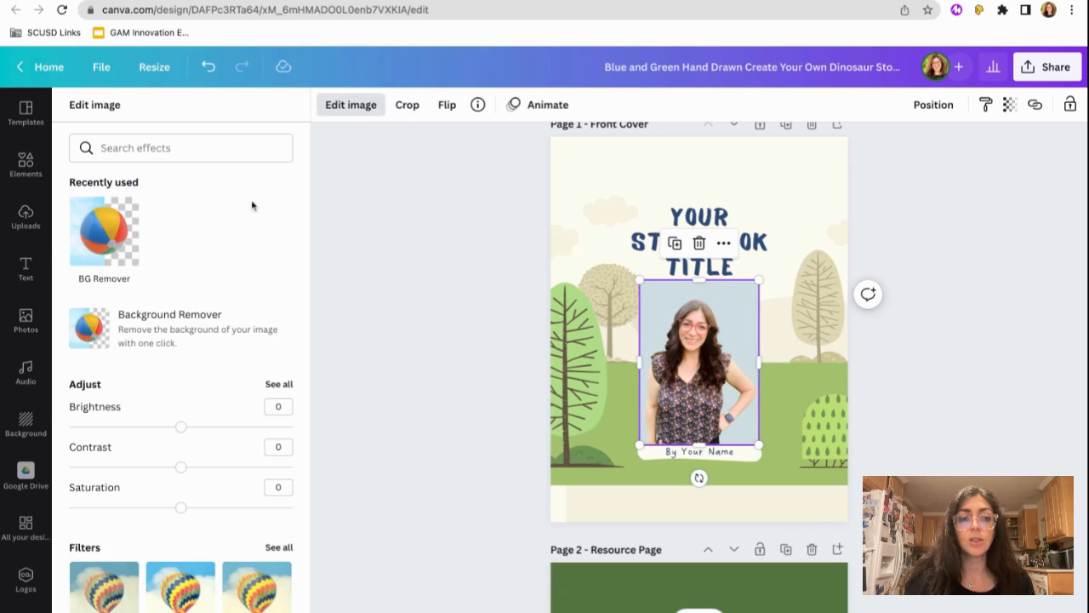
click(134, 329)
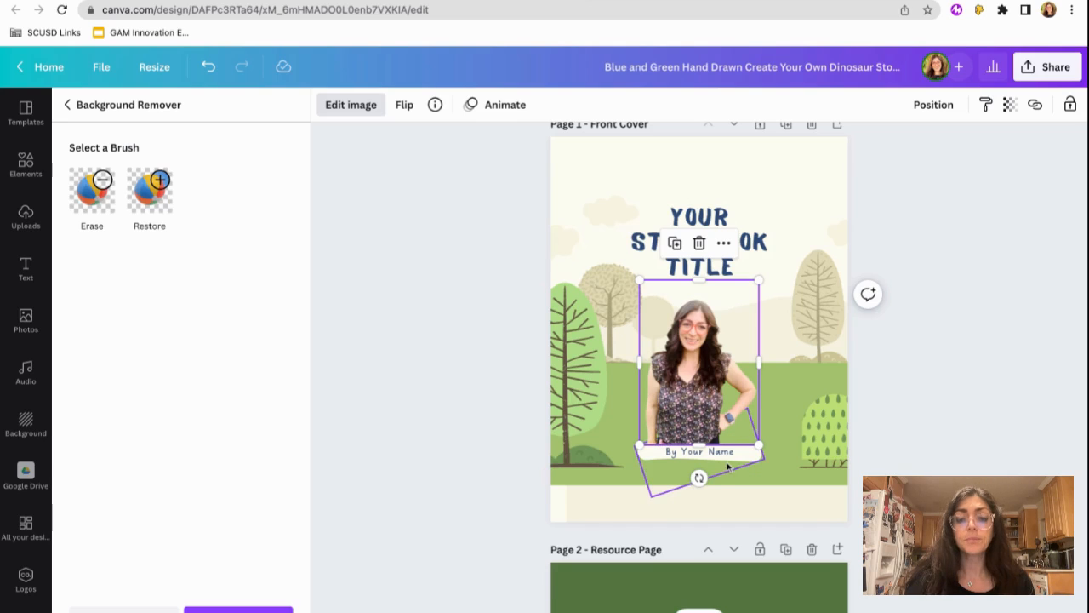
drag(696, 357, 696, 359)
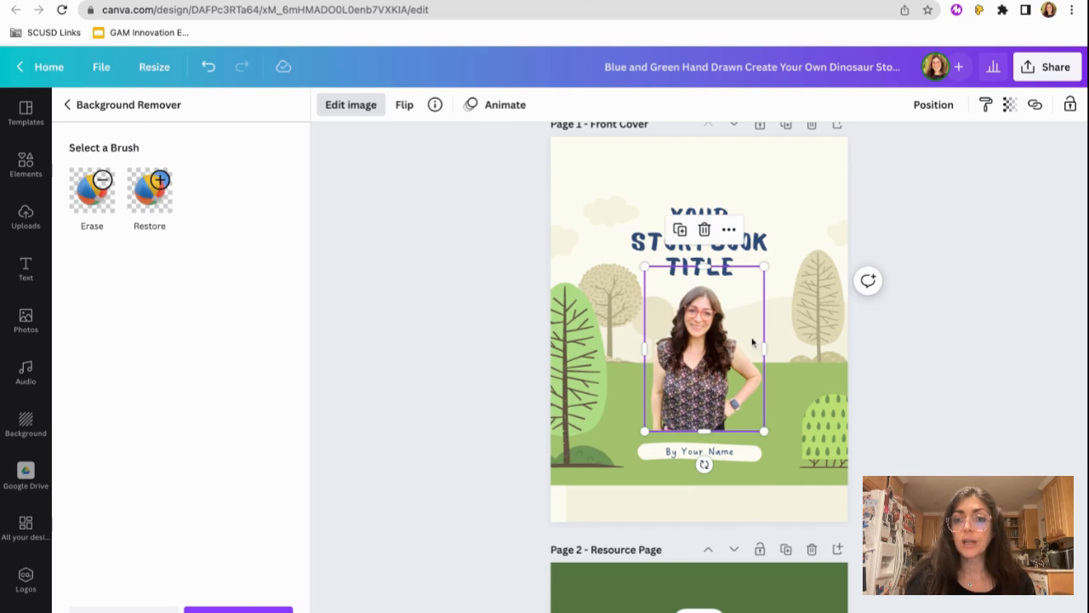
click(912, 381)
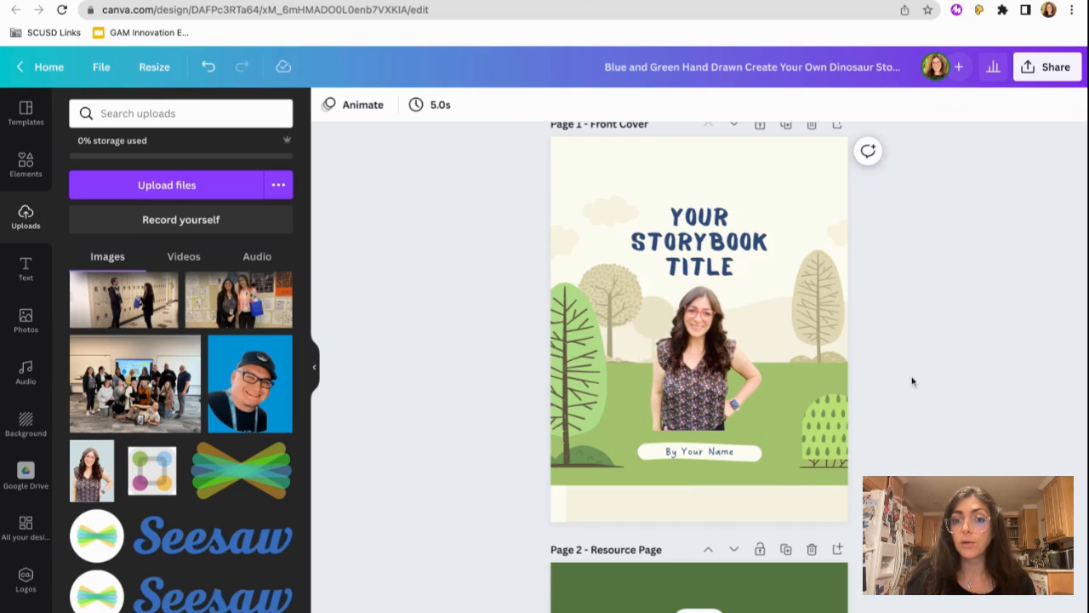
- Look through the template's resource, instruction and story pages, ending on page 7 with the blue dinosaur
scroll(699, 366, down, 5)
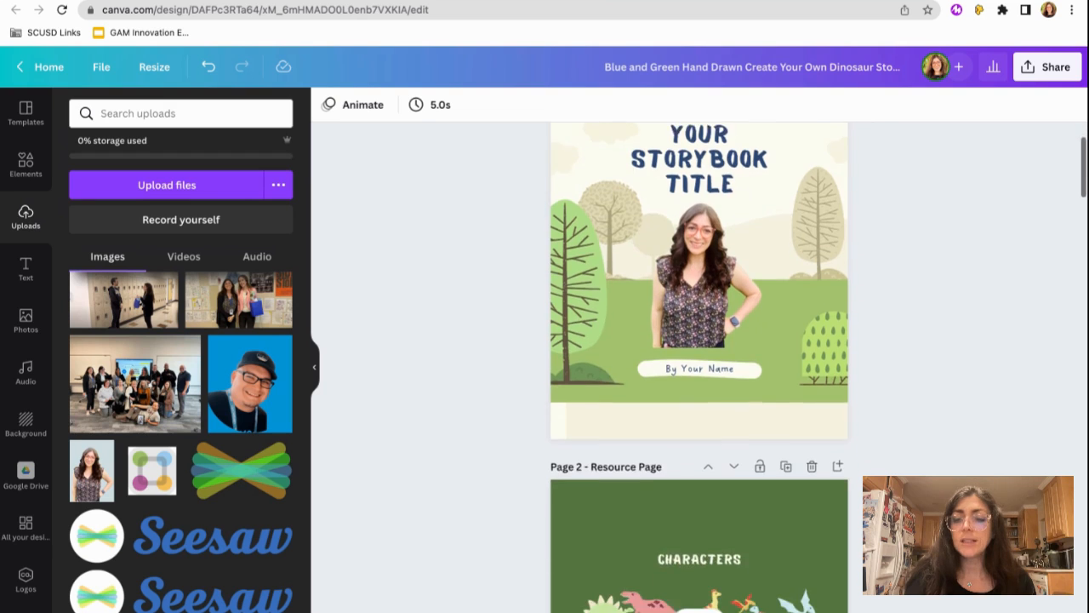
scroll(699, 366, down, 12)
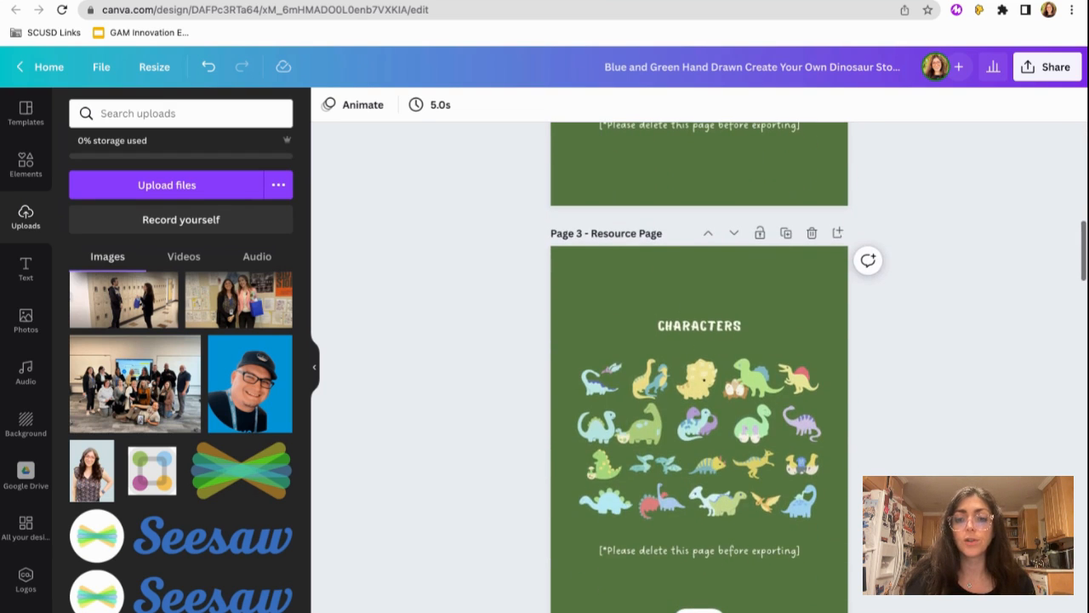
scroll(699, 366, up, 5)
scroll(699, 366, down, 11)
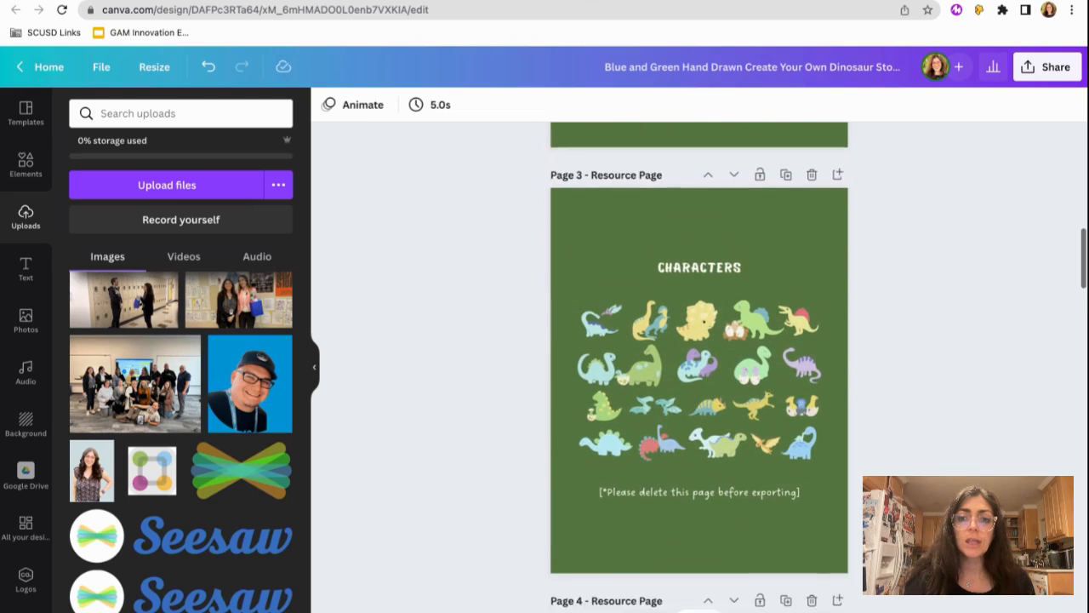
scroll(699, 366, down, 20)
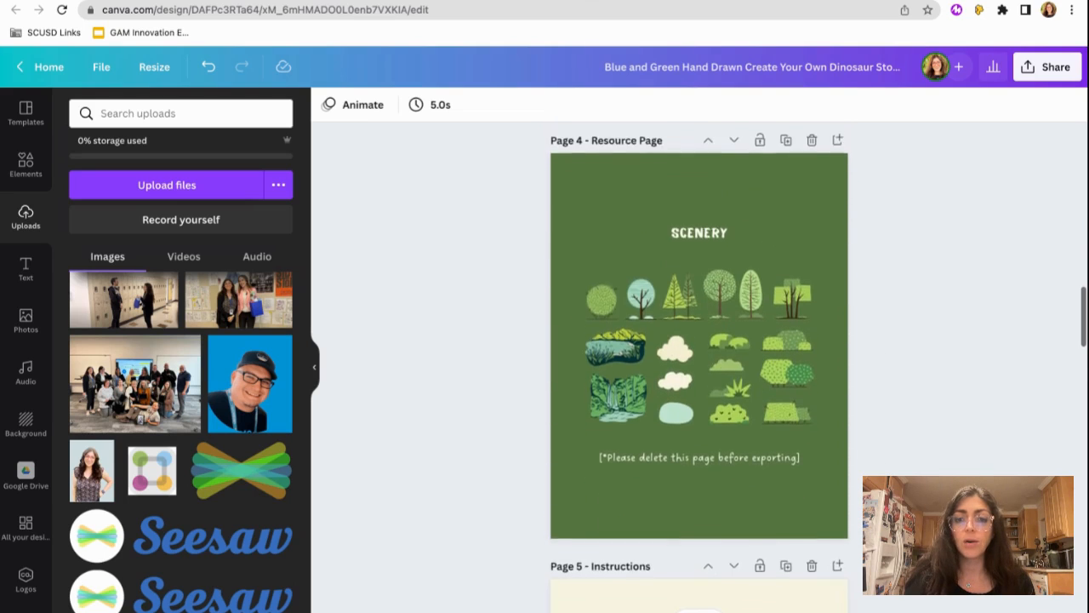
scroll(699, 366, down, 5)
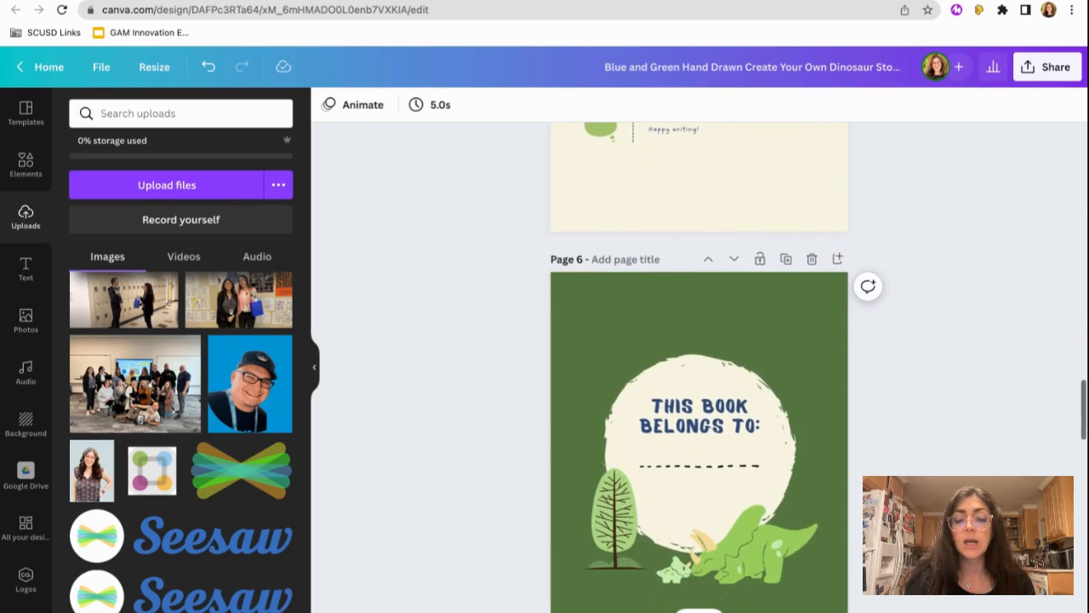
scroll(699, 366, down, 10)
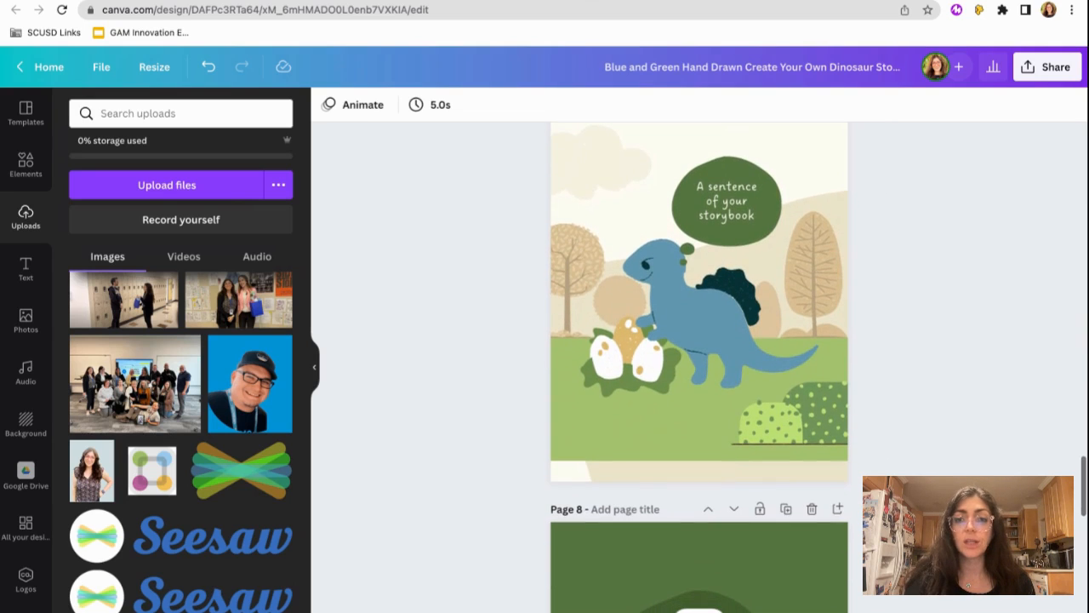
scroll(698, 366, up, 1)
scroll(699, 366, up, 1)
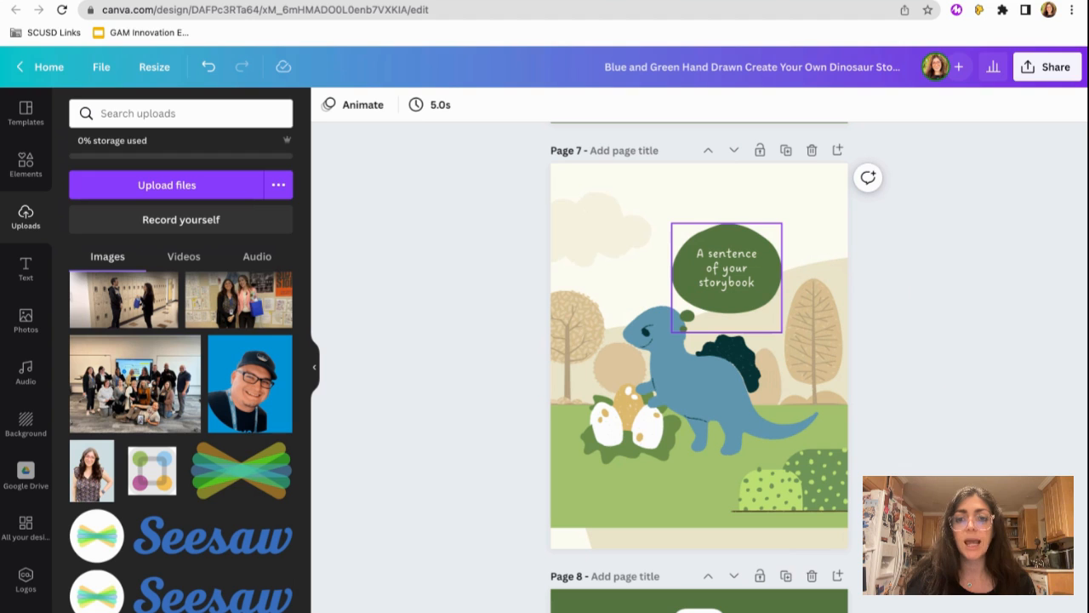
- Delete the green speech bubble on page 7 and recolor its sentence text black
click(726, 294)
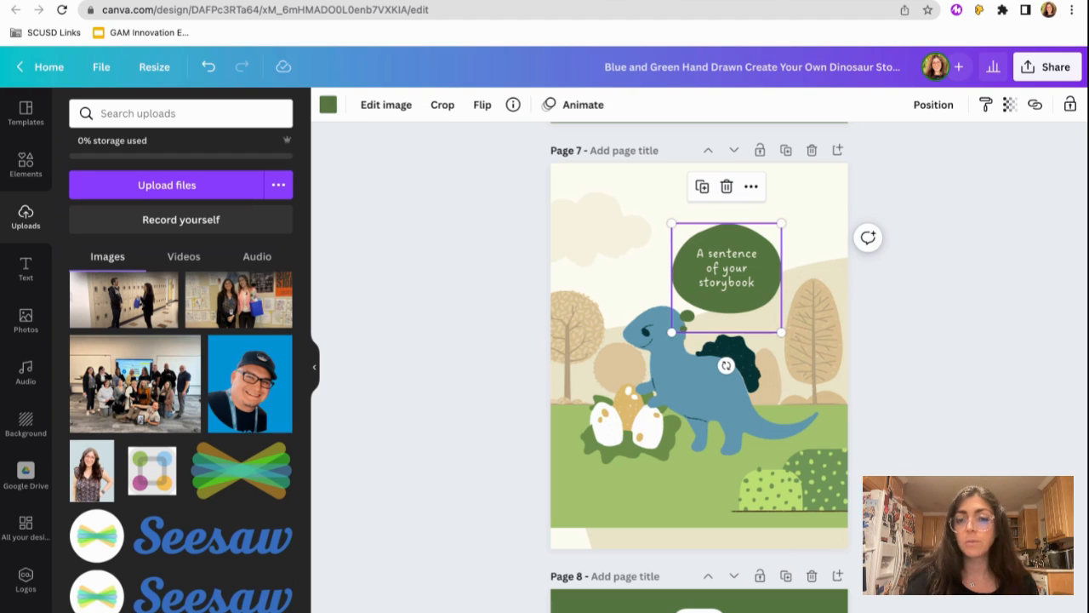
key(Delete)
click(719, 271)
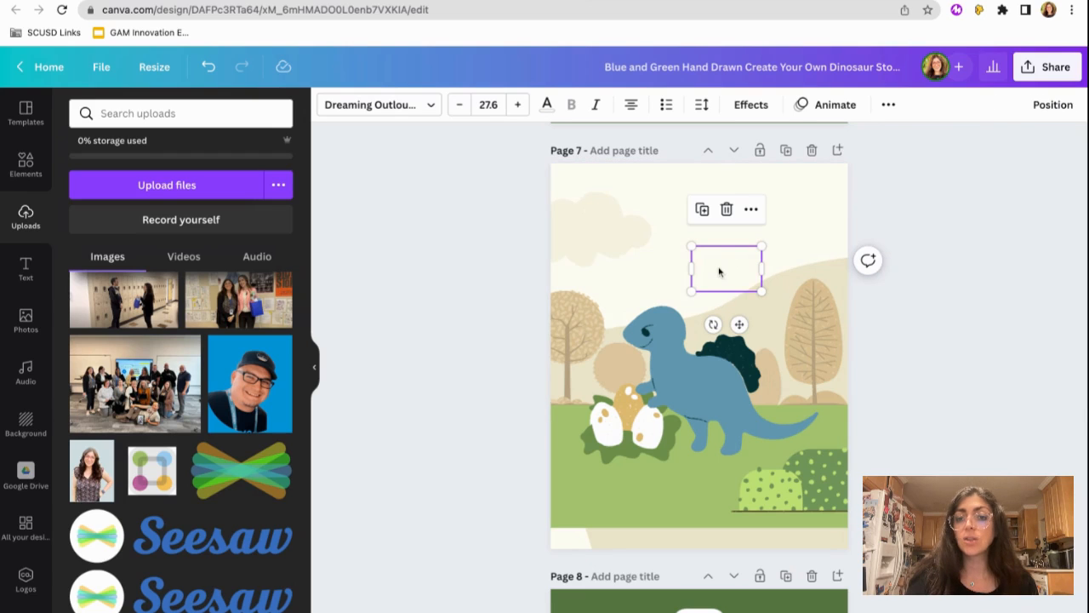
double_click(719, 272)
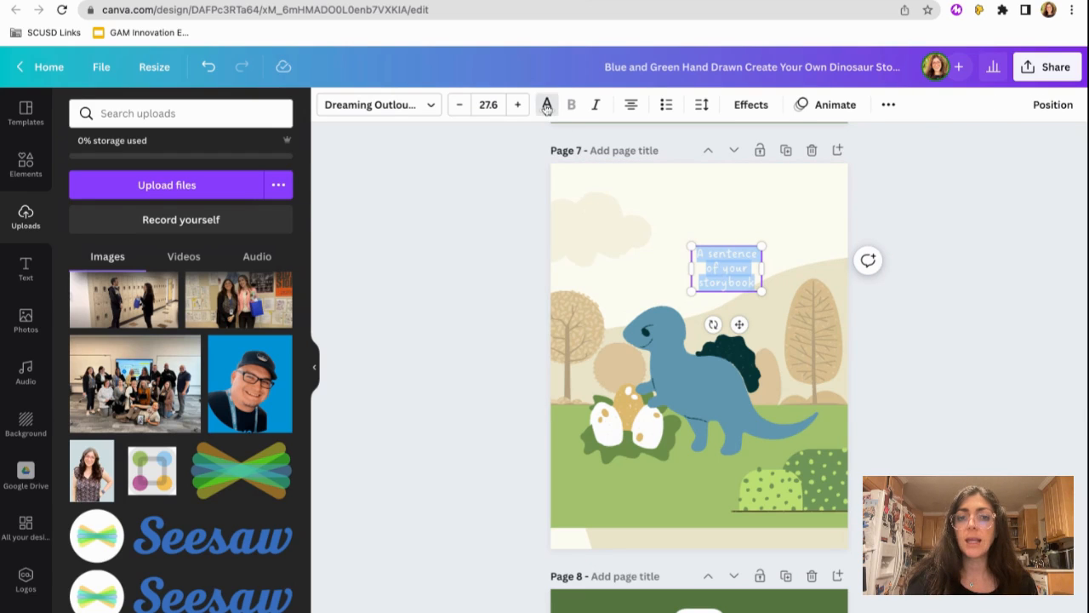
click(547, 104)
click(123, 179)
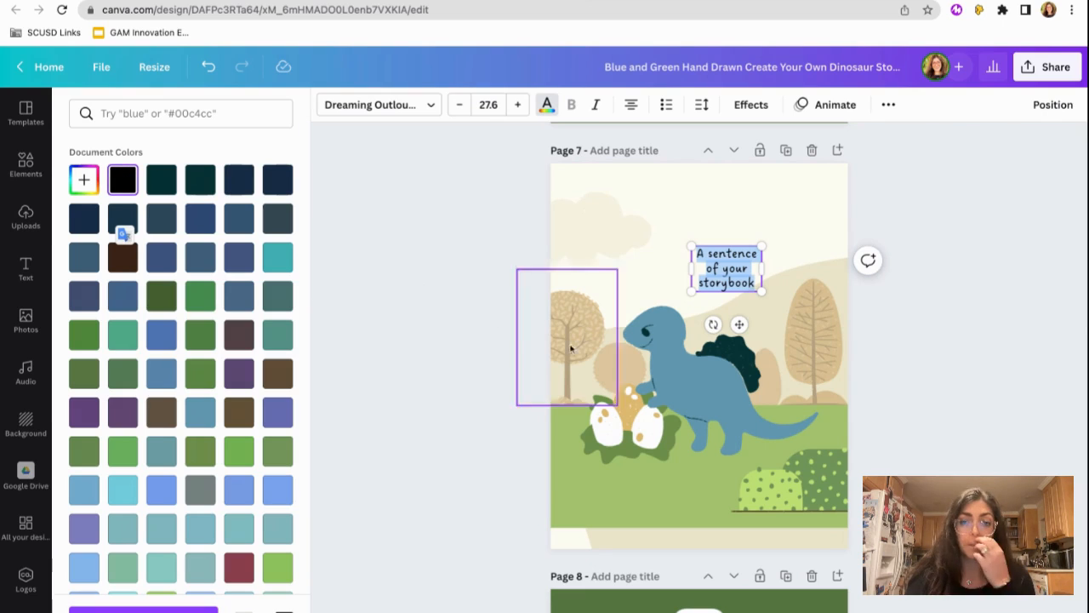
- Widen the sentence text box on page 7 to hold a single line across the page and move it up slightly
drag(686, 269, 593, 265)
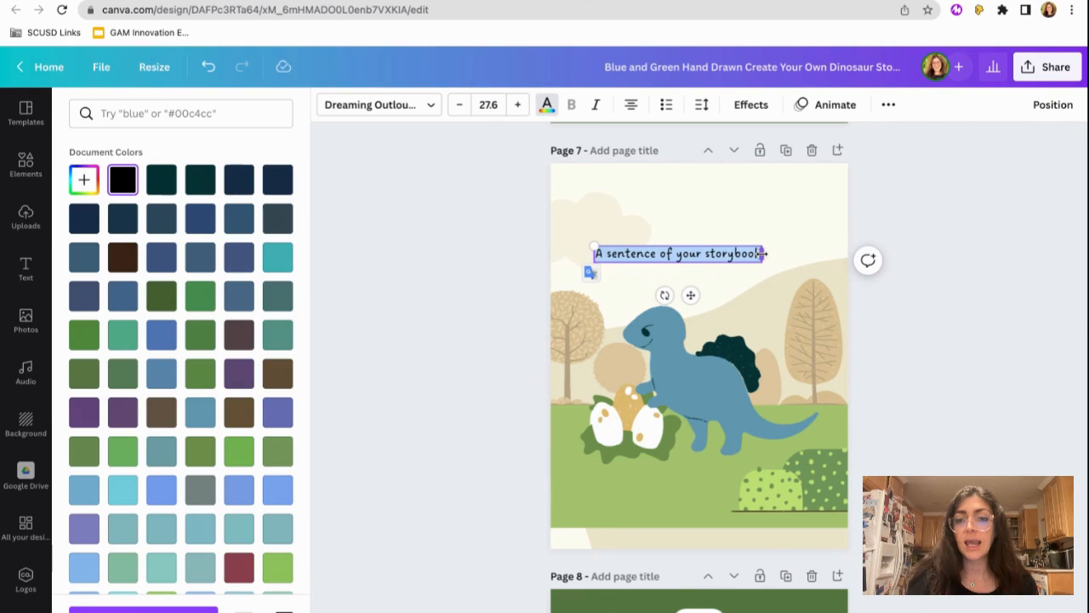
drag(763, 253, 819, 254)
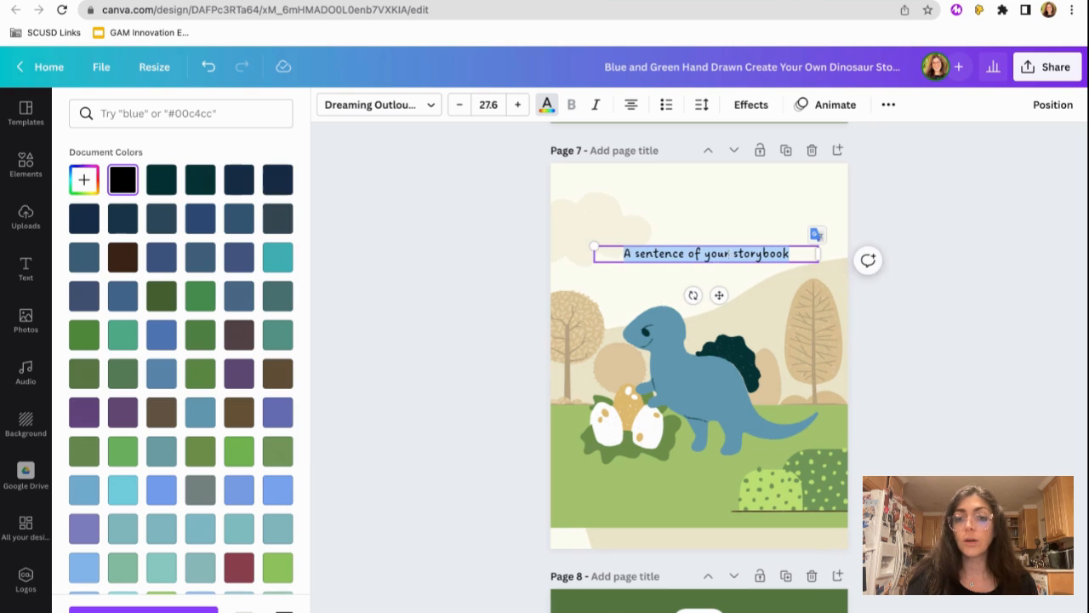
drag(719, 296, 715, 263)
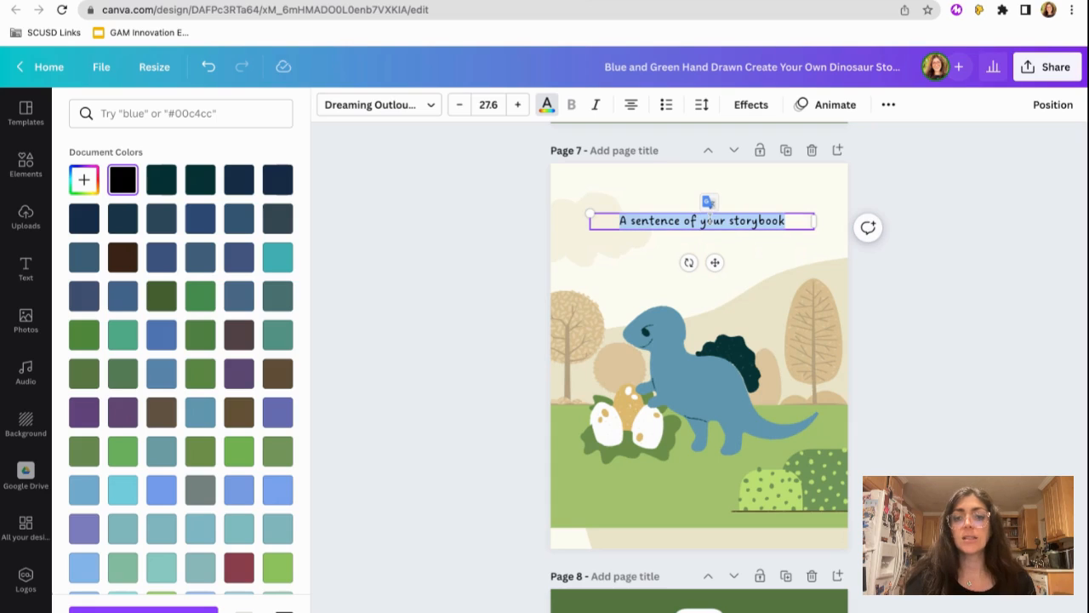
- Replace the page 7 sentence with "Your Story goes here" and reduce its font size to 19.6
text(Your S)
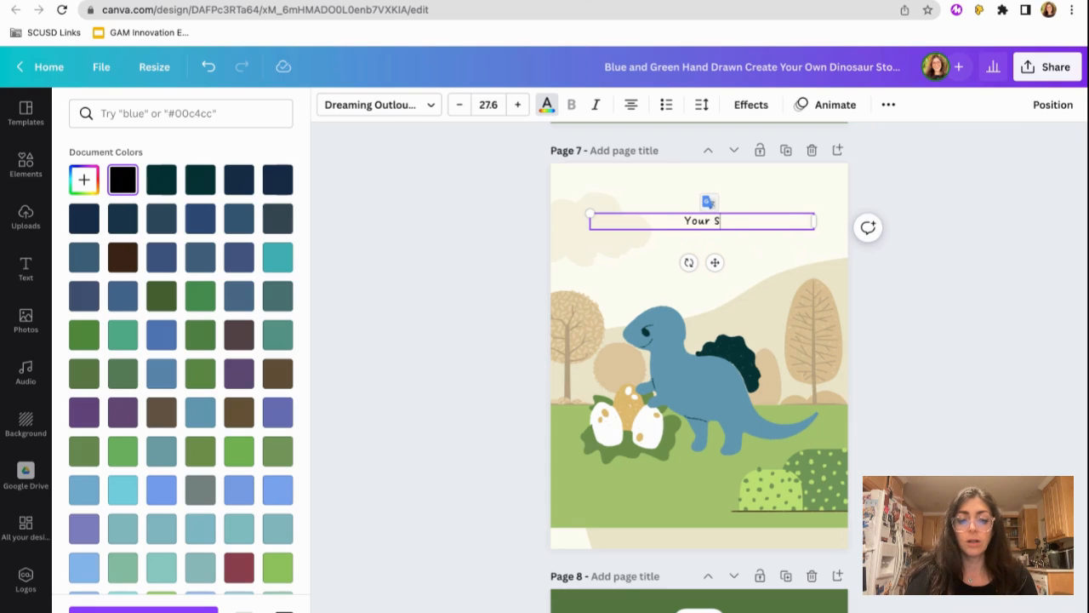
text(tory goes here)
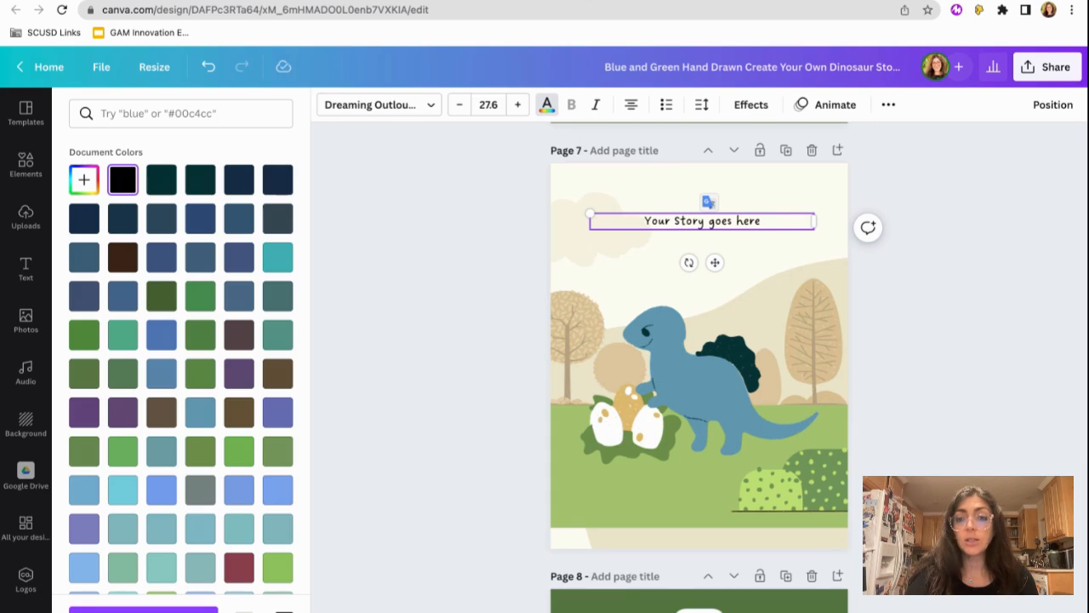
key(ctrl+a)
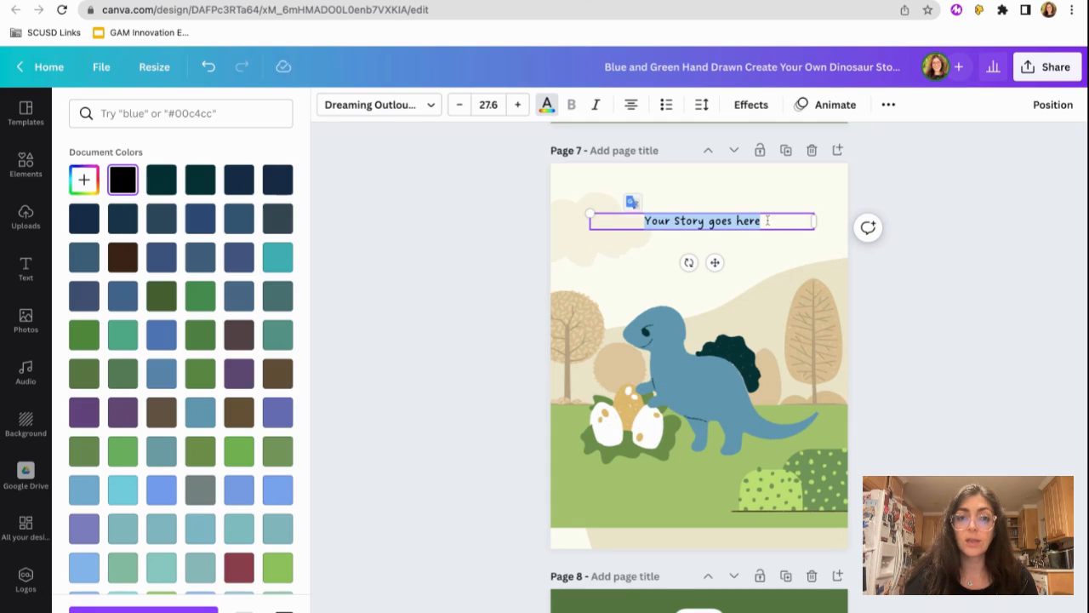
click(459, 105)
click(459, 105)
click(460, 105)
click(459, 105)
click(460, 105)
click(459, 105)
click(460, 104)
click(460, 105)
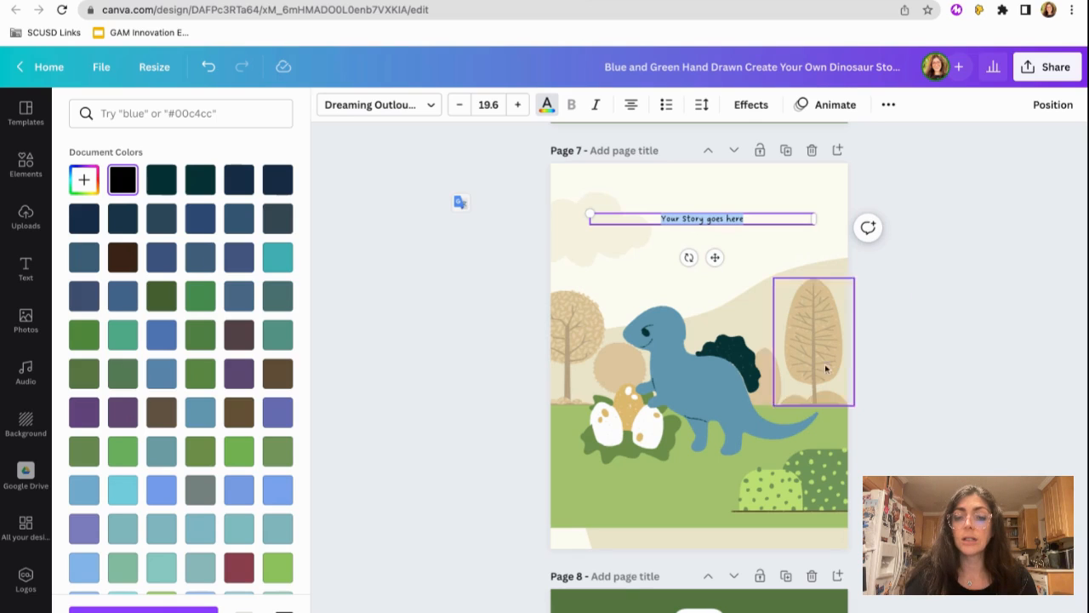
- Delete the dinosaur, the eggs, the beige hill and the tree and bush on the right side of page 7
click(700, 397)
key(Delete)
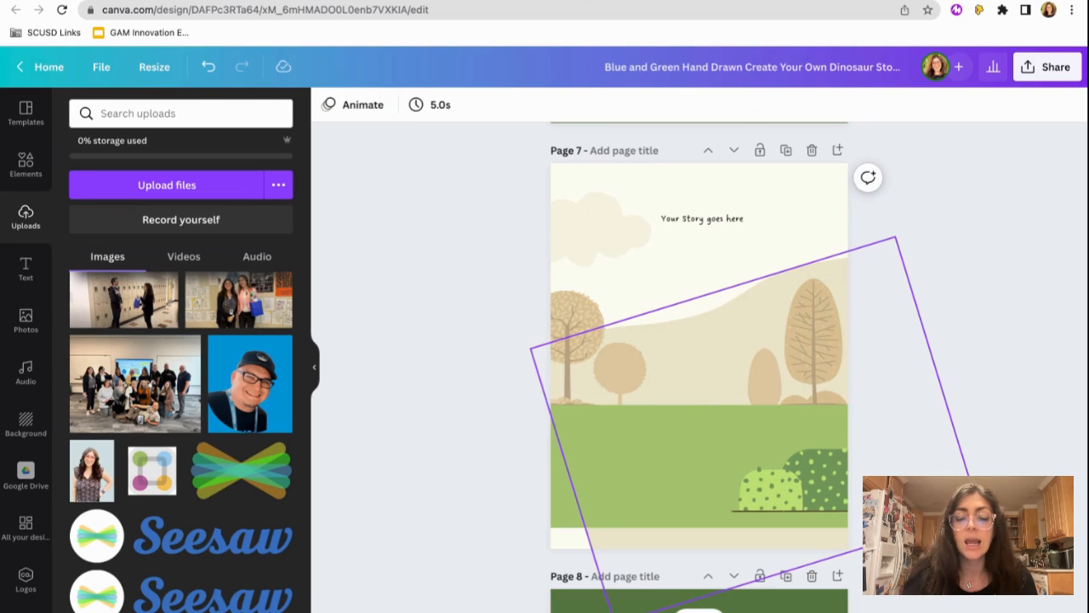
click(708, 361)
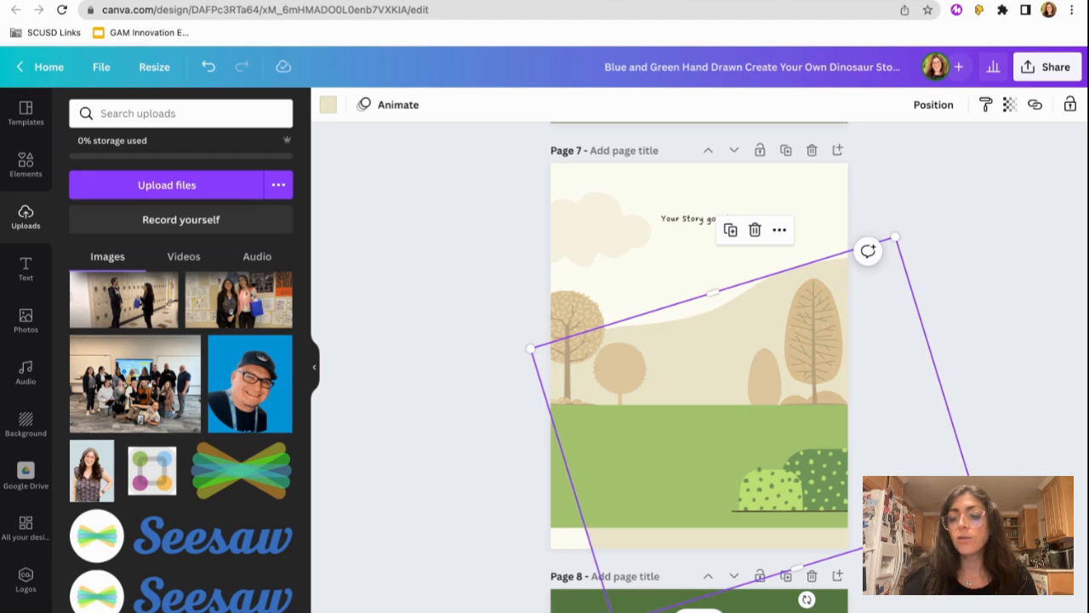
key(Delete)
click(816, 362)
key(Delete)
click(766, 387)
key(Delete)
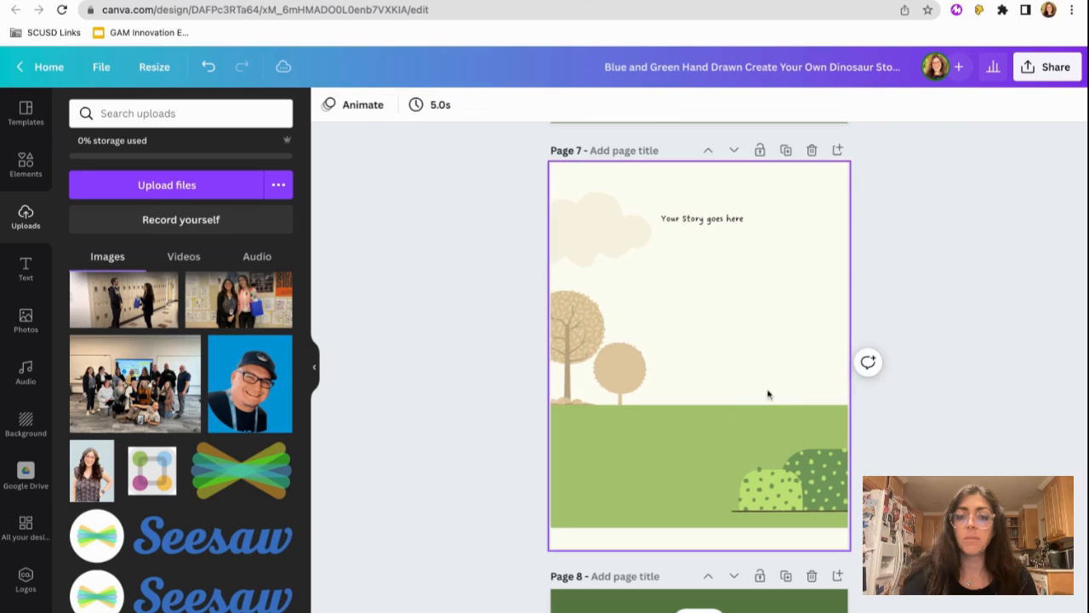
- Delete the green ground, the dotted bushes and the small round tree from page 7
click(683, 489)
key(Delete)
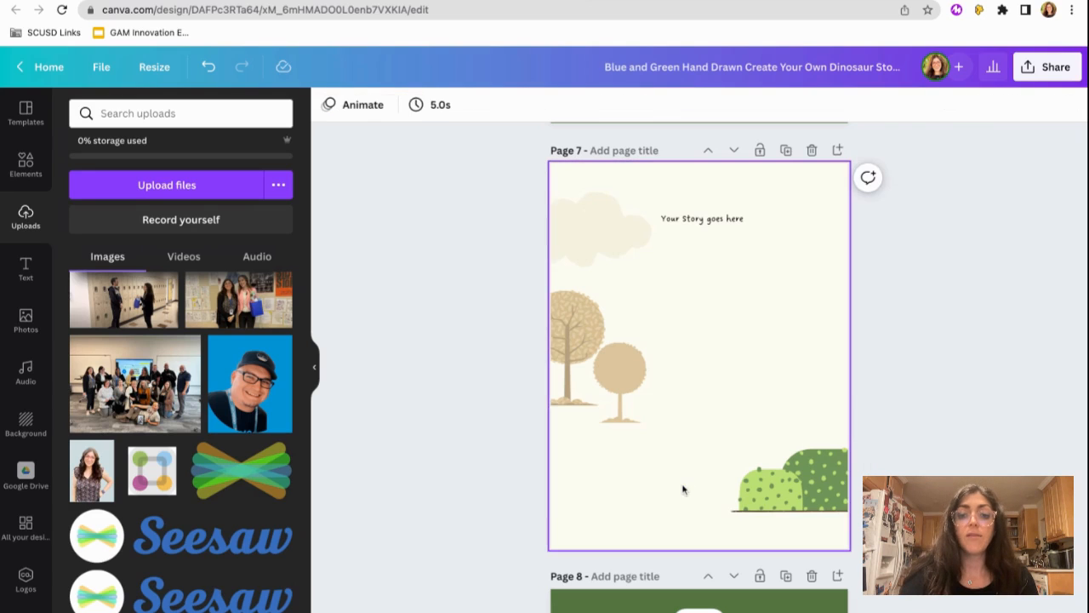
click(802, 499)
key(Delete)
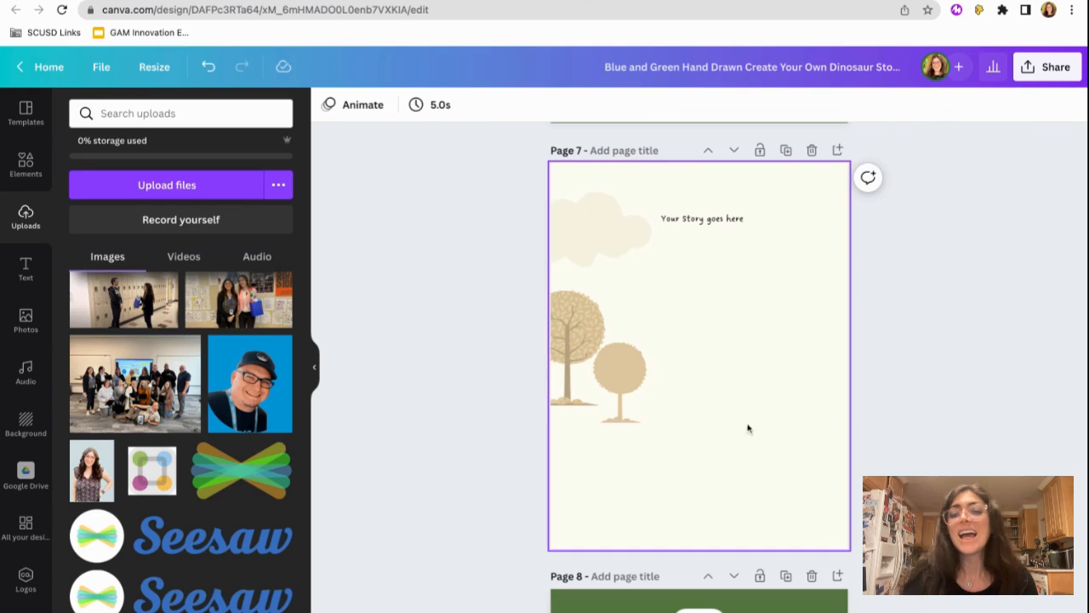
click(631, 389)
key(Delete)
- Delete the remaining tree, the cloud and the cream background from page 7
click(576, 339)
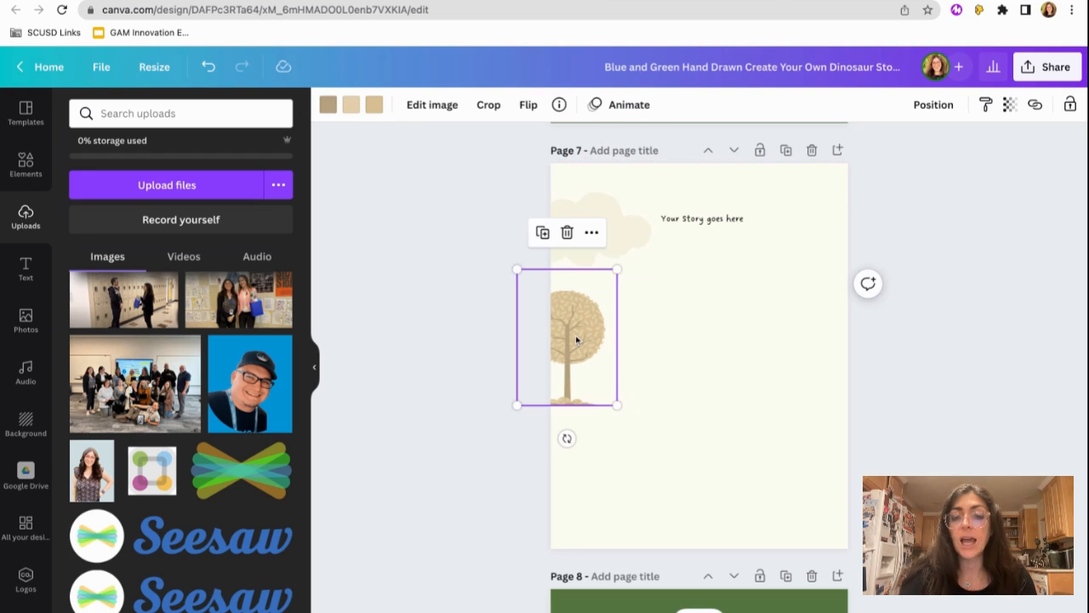
key(Delete)
click(579, 235)
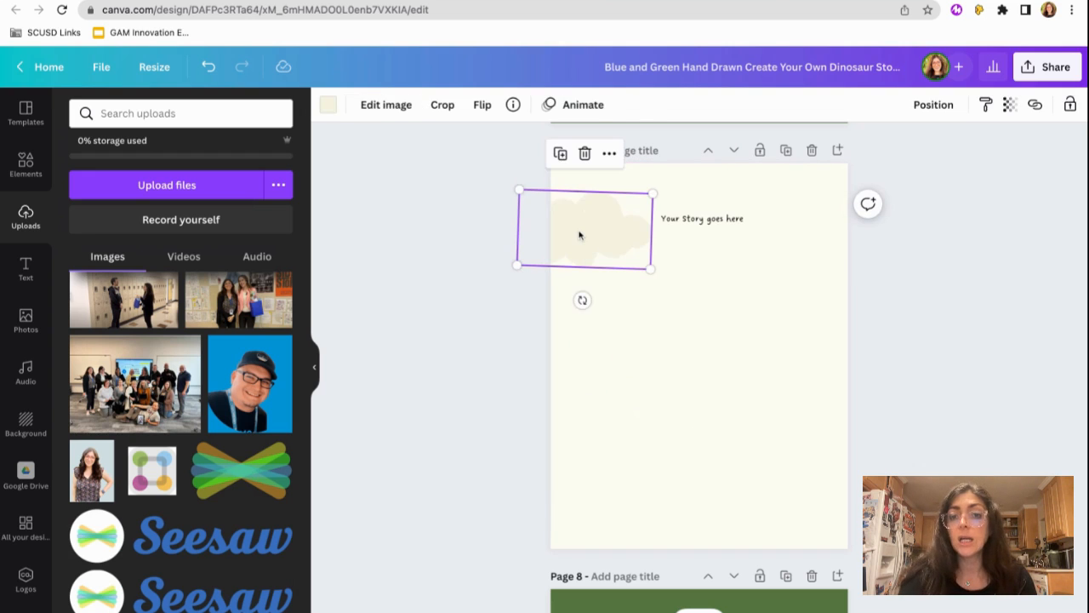
key(Delete)
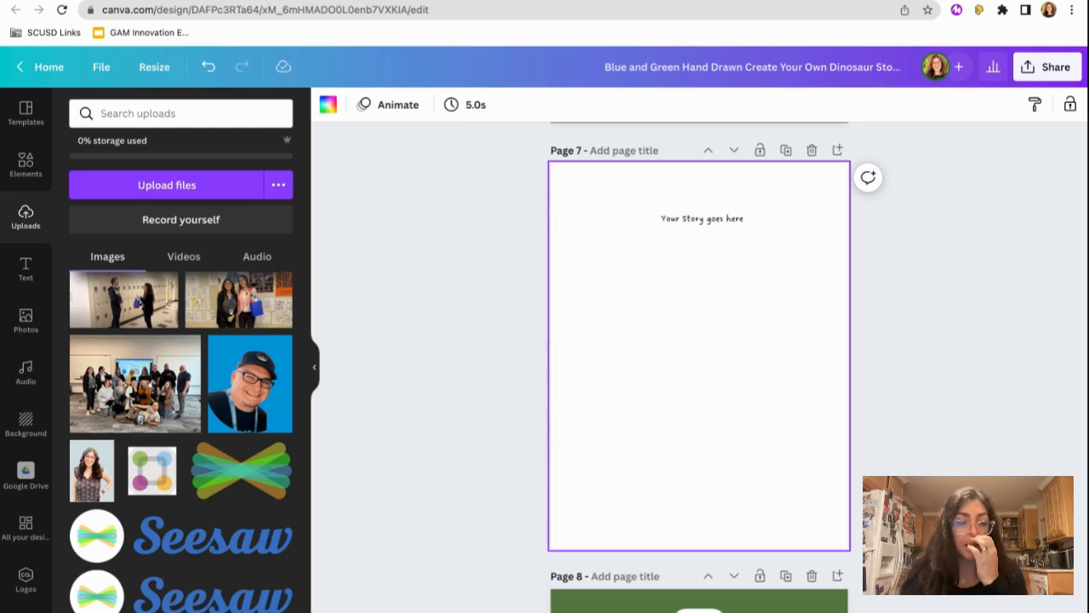
- Undo the deletions of the background, cloud and tree on page 7, and deselect the page
key(ctrl+z)
key(ctrl+z)
key(ctrl+z)
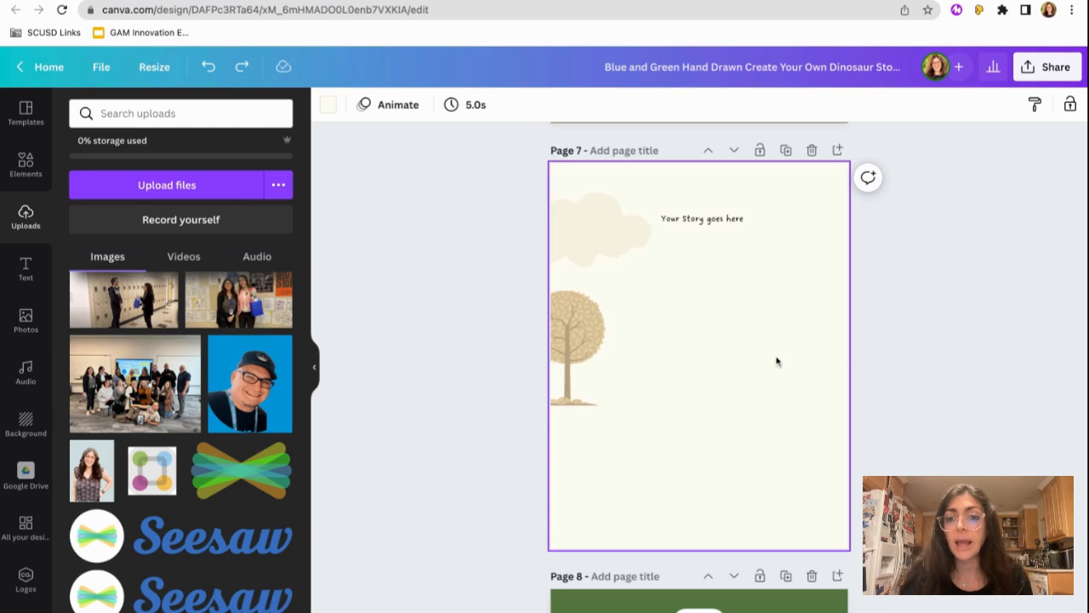
click(966, 375)
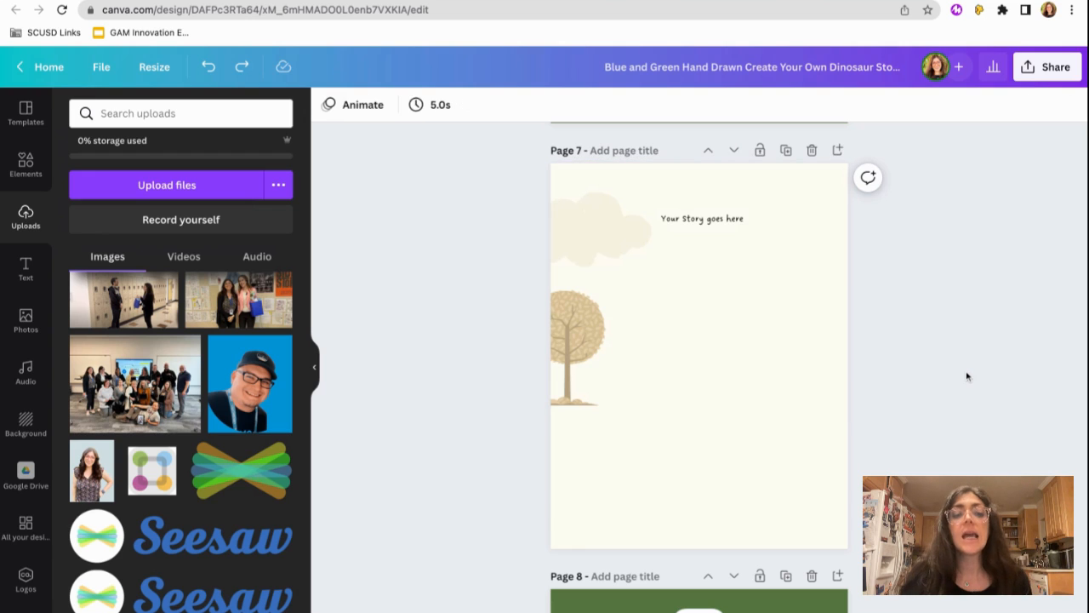
- Look through the elements library down to the frames and grids, and check the available grid layouts
click(691, 222)
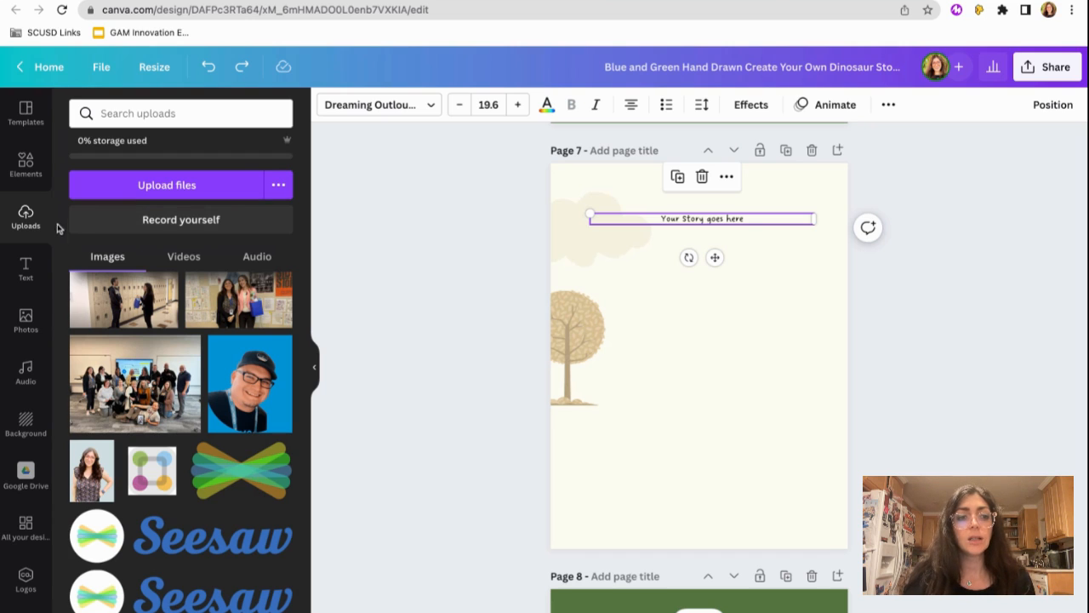
click(34, 327)
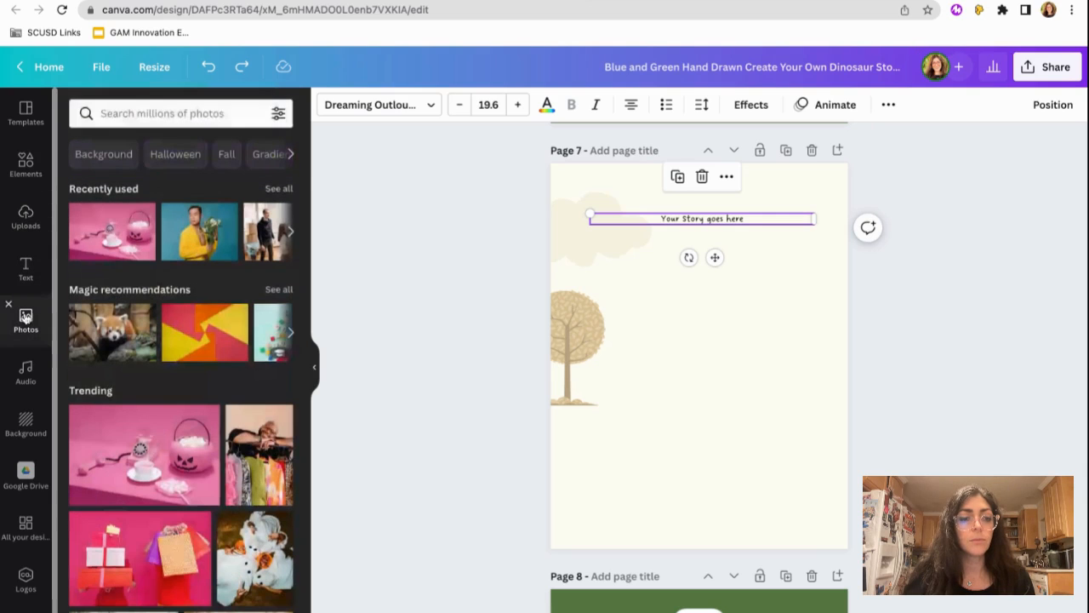
click(25, 163)
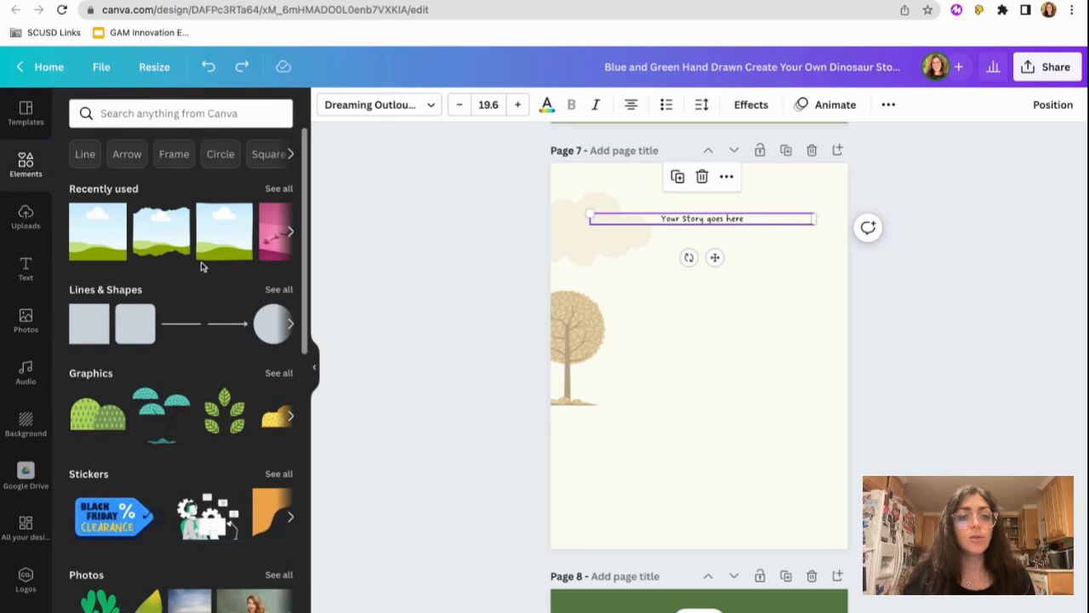
scroll(199, 263, down, 4)
scroll(202, 265, down, 7)
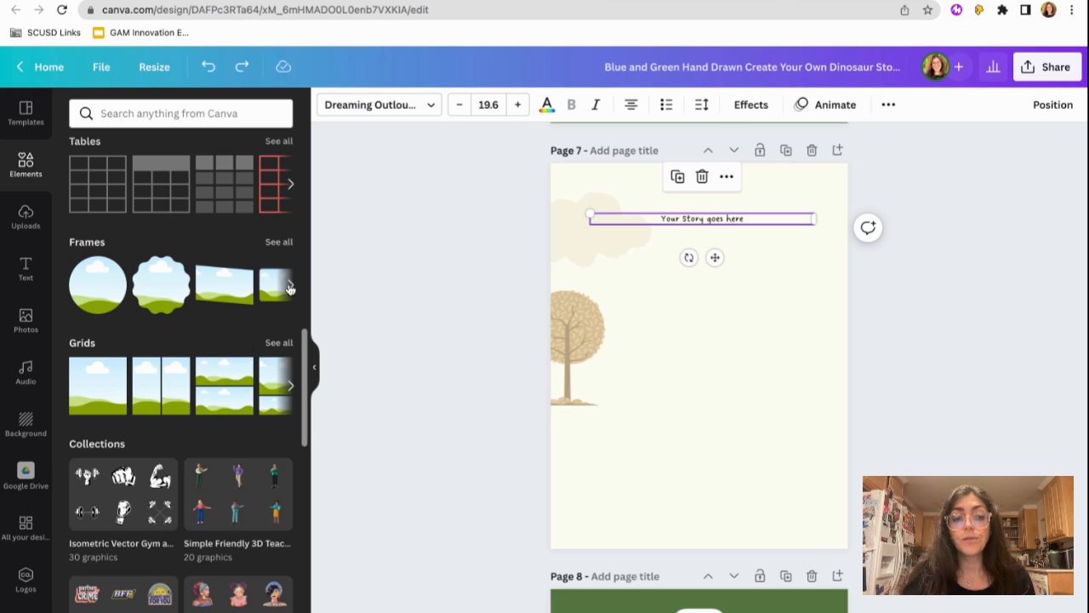
click(290, 387)
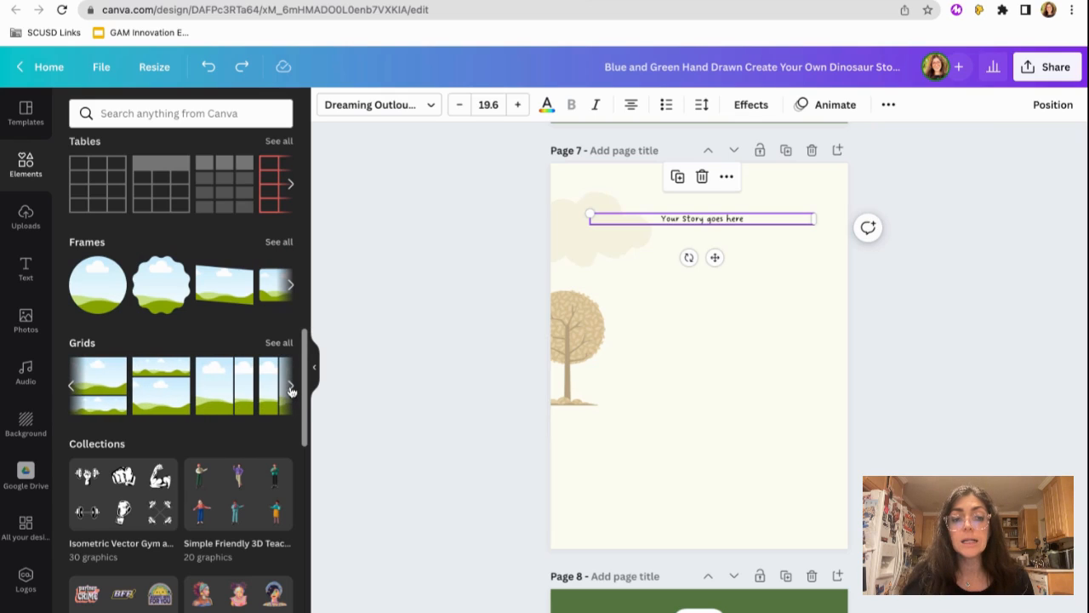
click(290, 387)
click(290, 387)
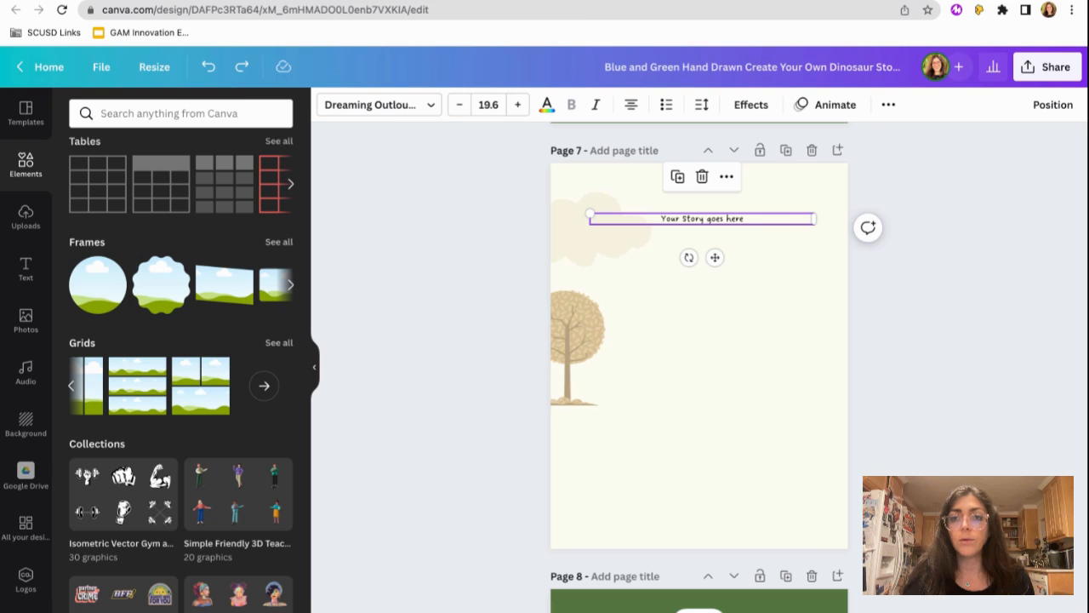
- Insert the rounded, wavy-edged square frame on page 7, enlarge it and centre it in the lower half
click(277, 243)
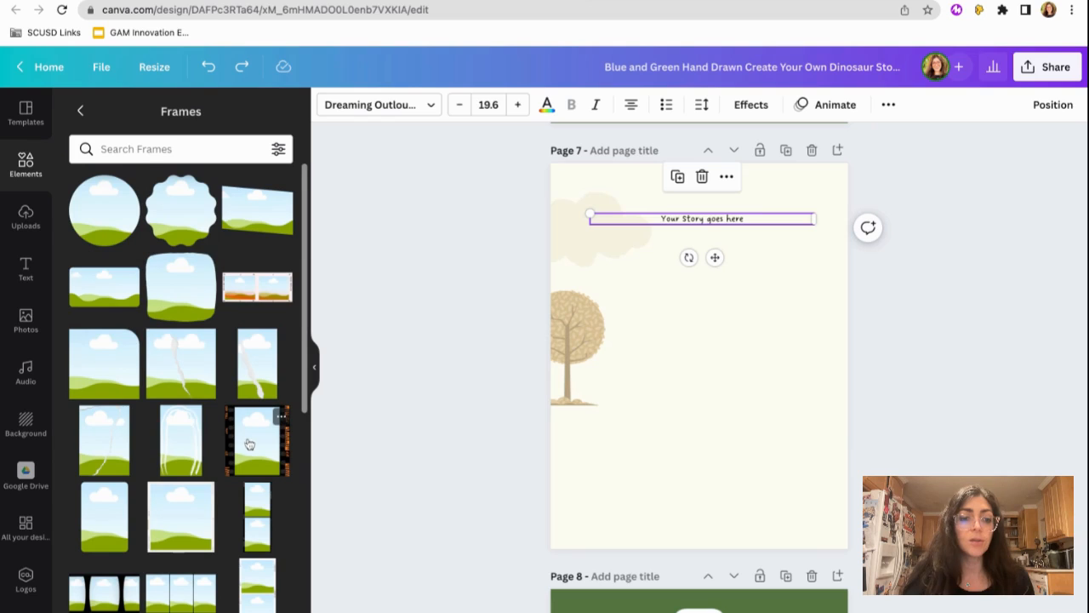
click(173, 284)
drag(622, 431, 586, 467)
drag(632, 342, 650, 400)
- Move the "Your Story goes here" text slightly down on page 7 and delete the cloud and the tree
click(698, 223)
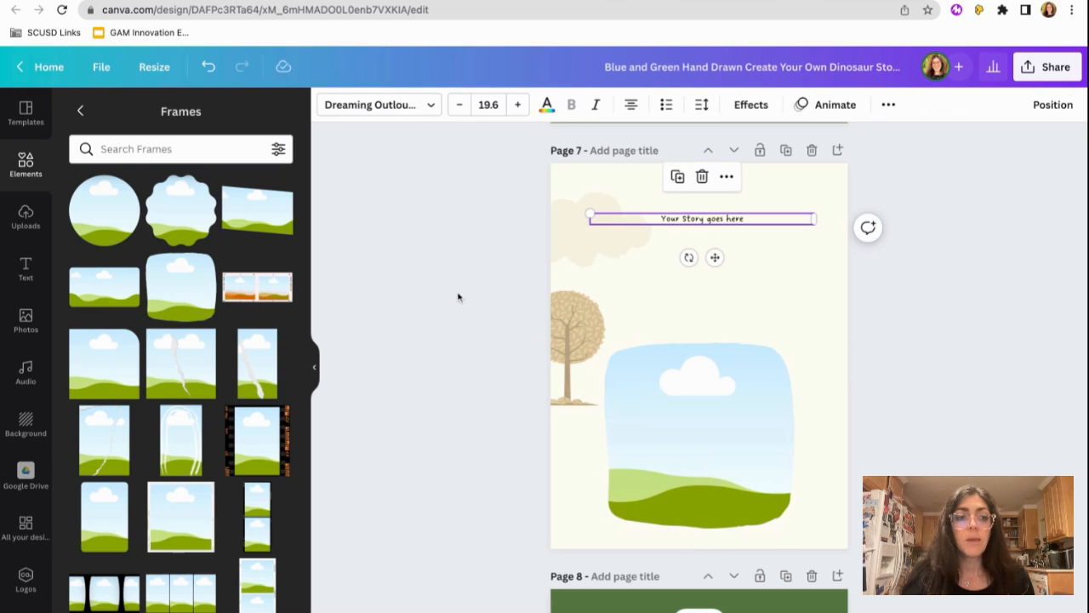
drag(717, 221, 715, 236)
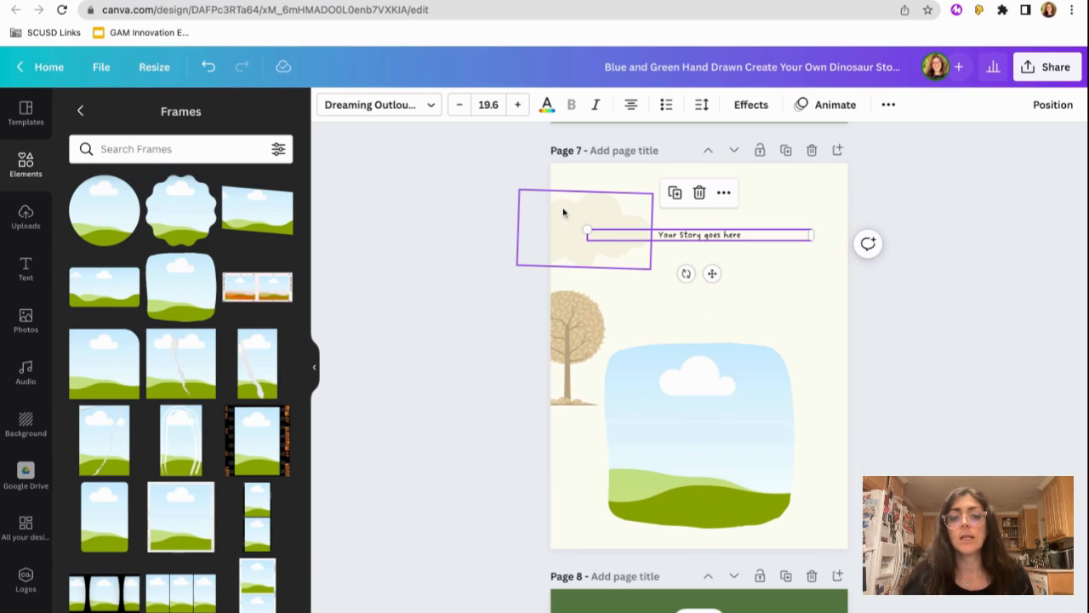
click(563, 211)
key(Delete)
click(567, 327)
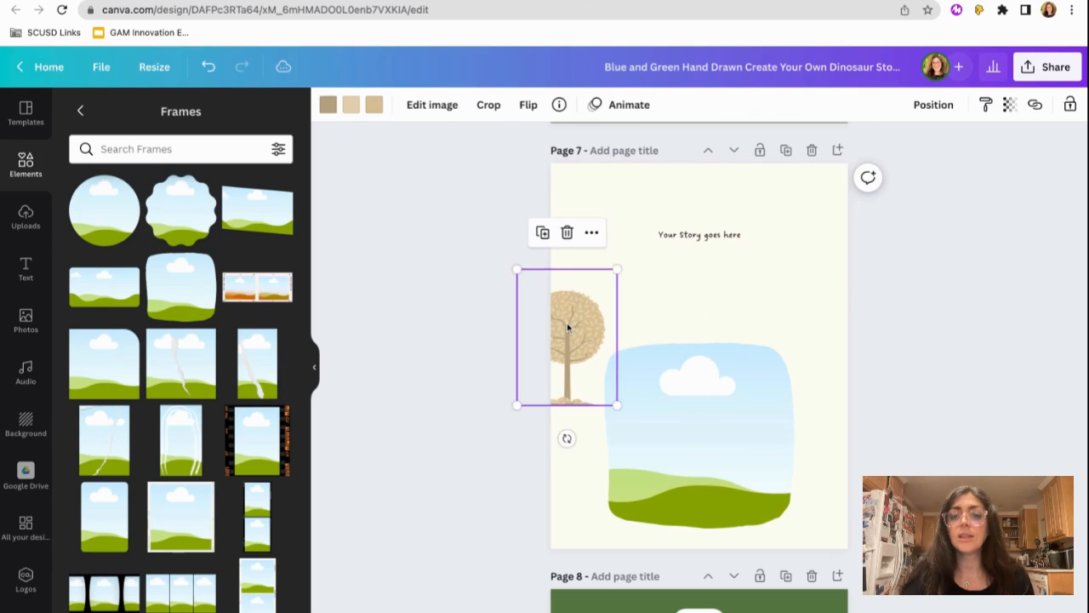
key(Delete)
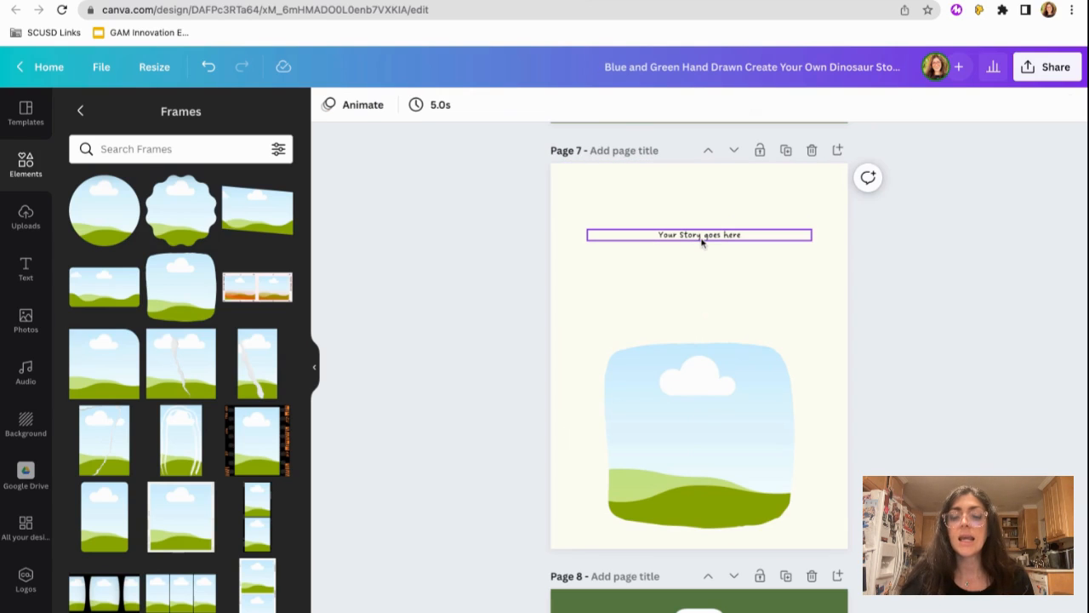
- Copy the "Your Storybook Title" text from the front cover and paste it on page 7
scroll(702, 242, up, 7)
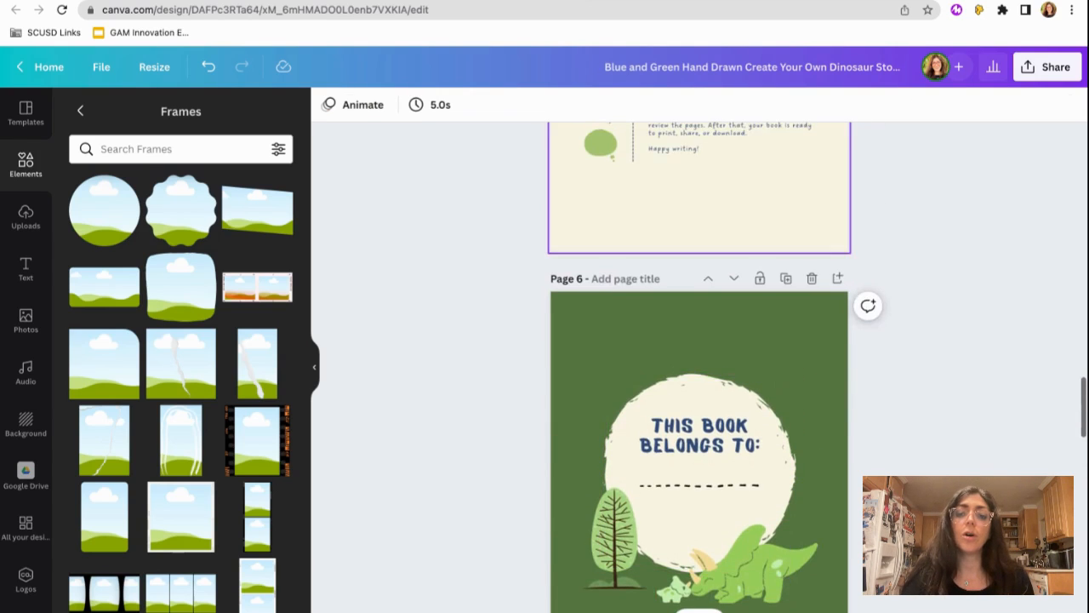
scroll(698, 366, down, 2)
scroll(698, 366, up, 8)
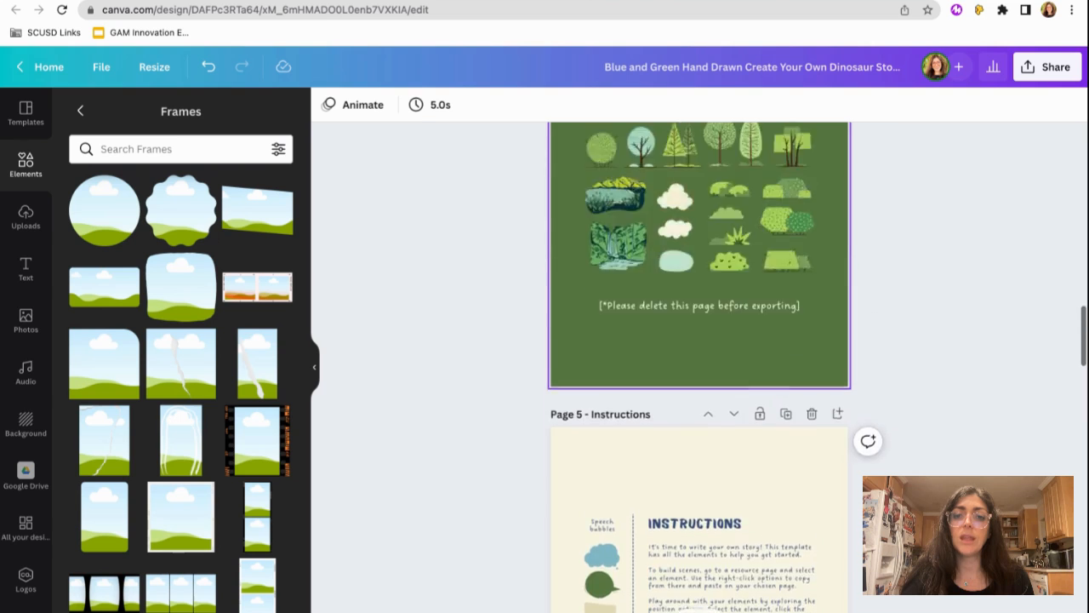
scroll(695, 265, up, 15)
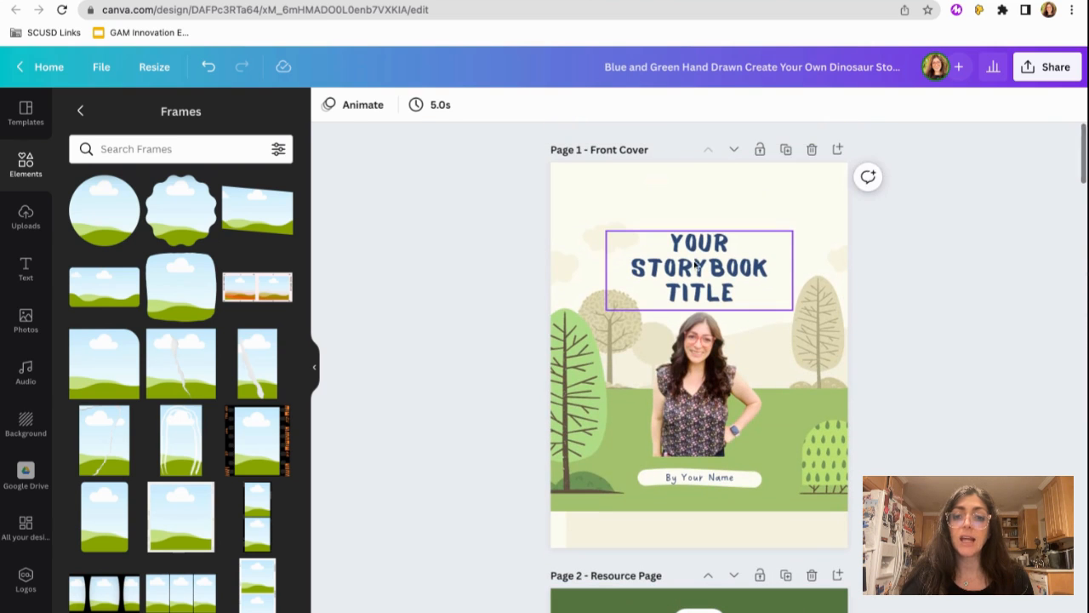
click(693, 266)
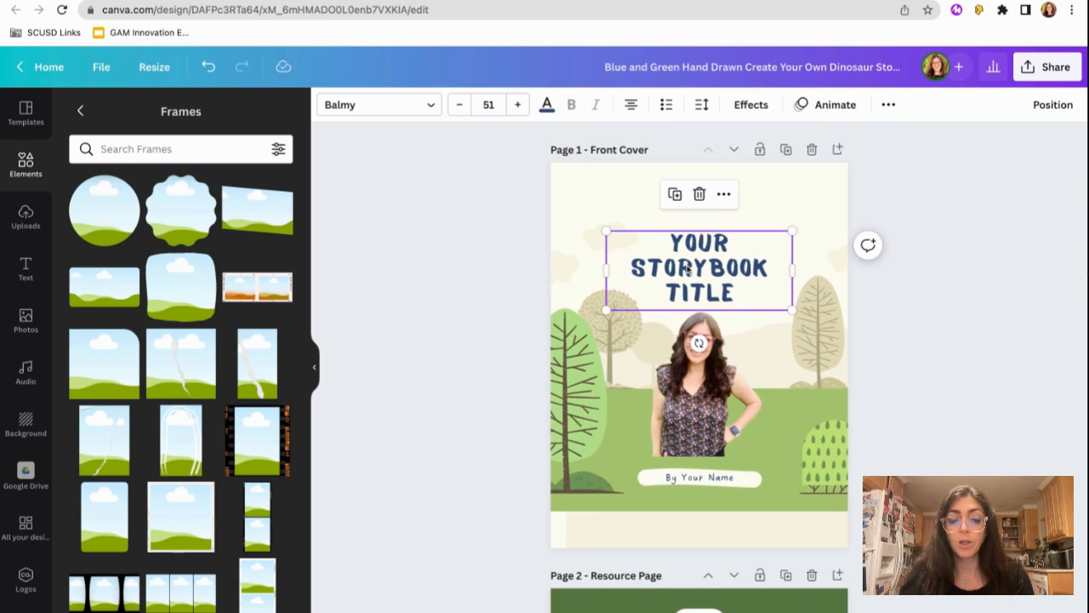
scroll(704, 331, down, 15)
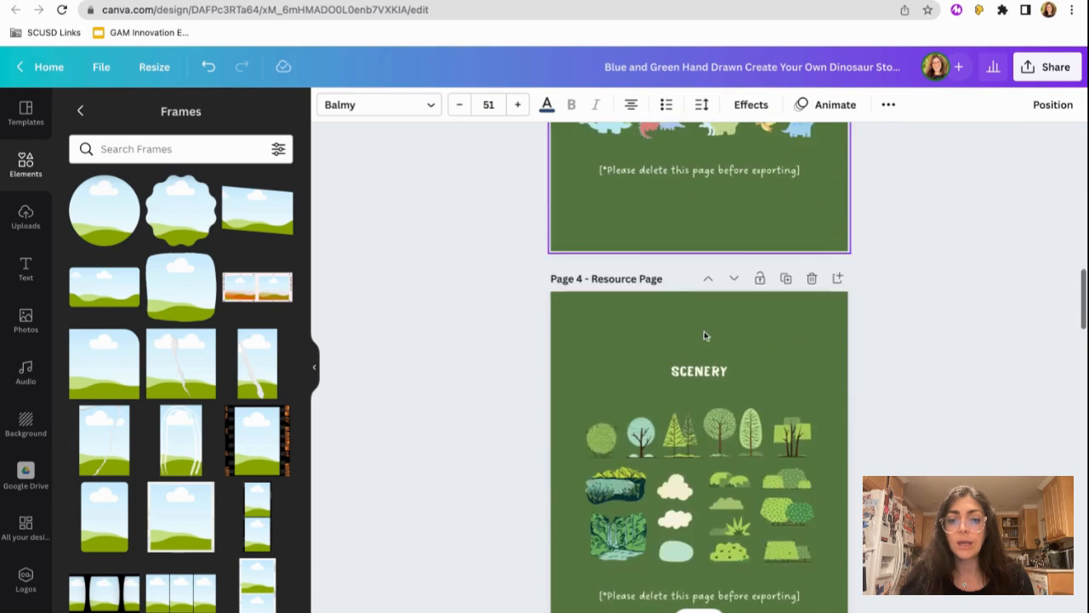
scroll(704, 331, down, 8)
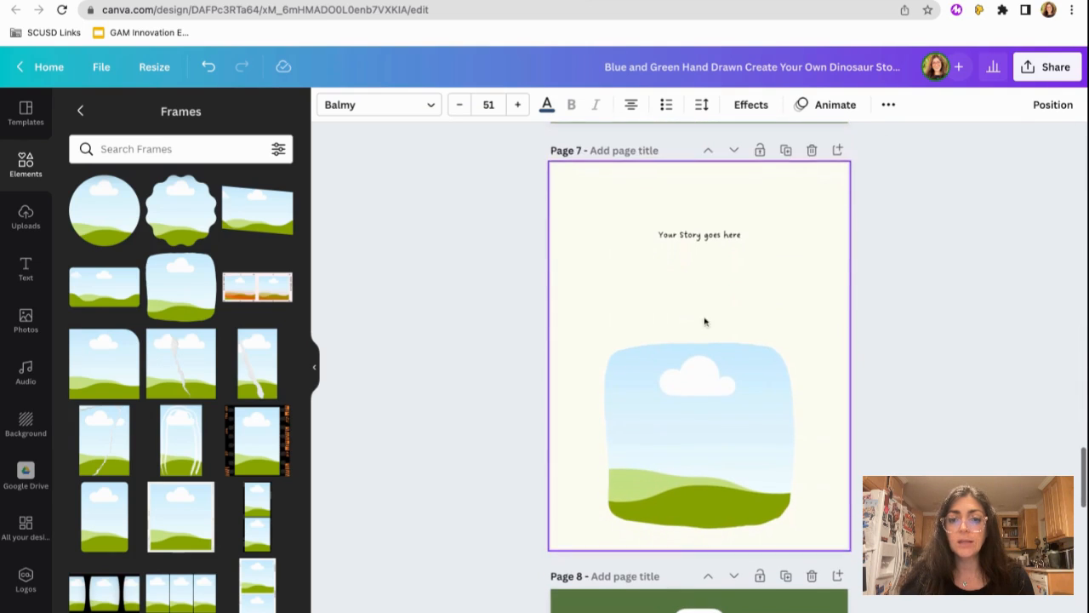
key(ctrl+v)
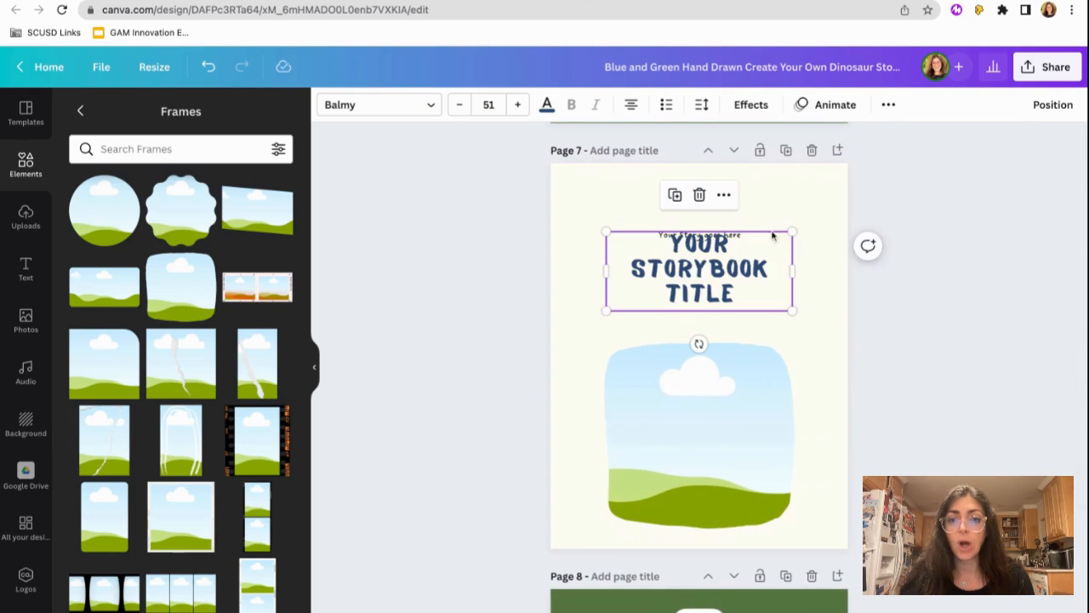
- Change the pasted title on page 7 to "STORY TITLE" and move it above the story text
double_click(703, 298)
text(STORY)
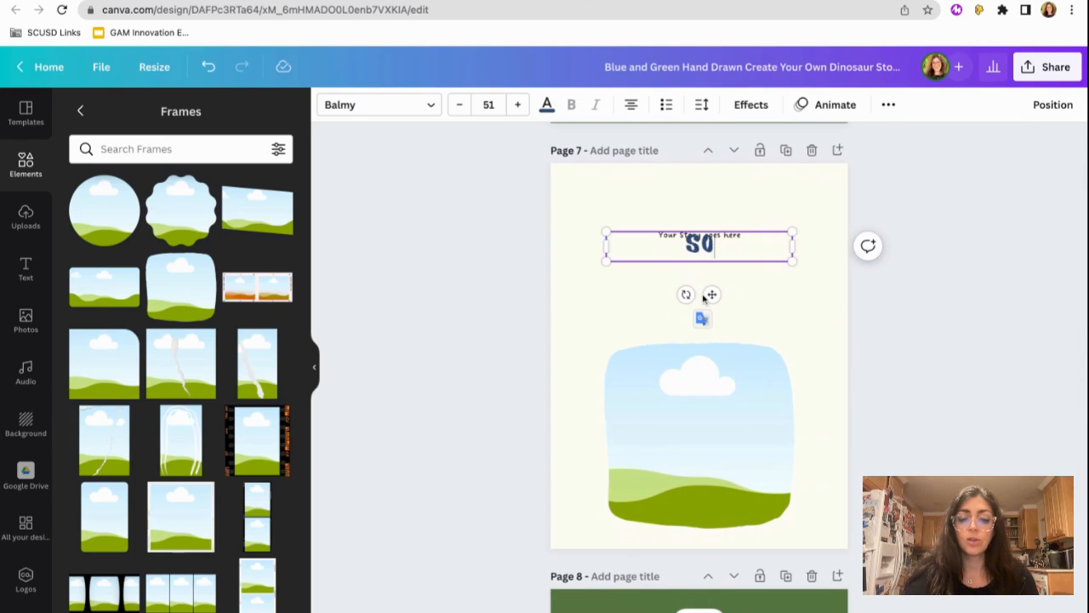
text( TITLE)
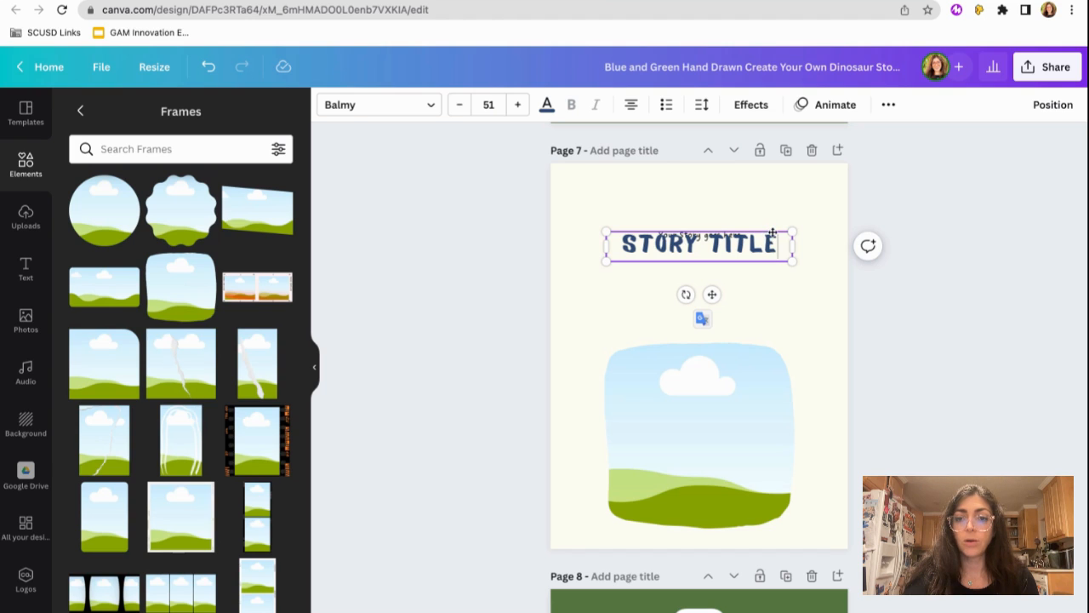
drag(772, 230, 772, 182)
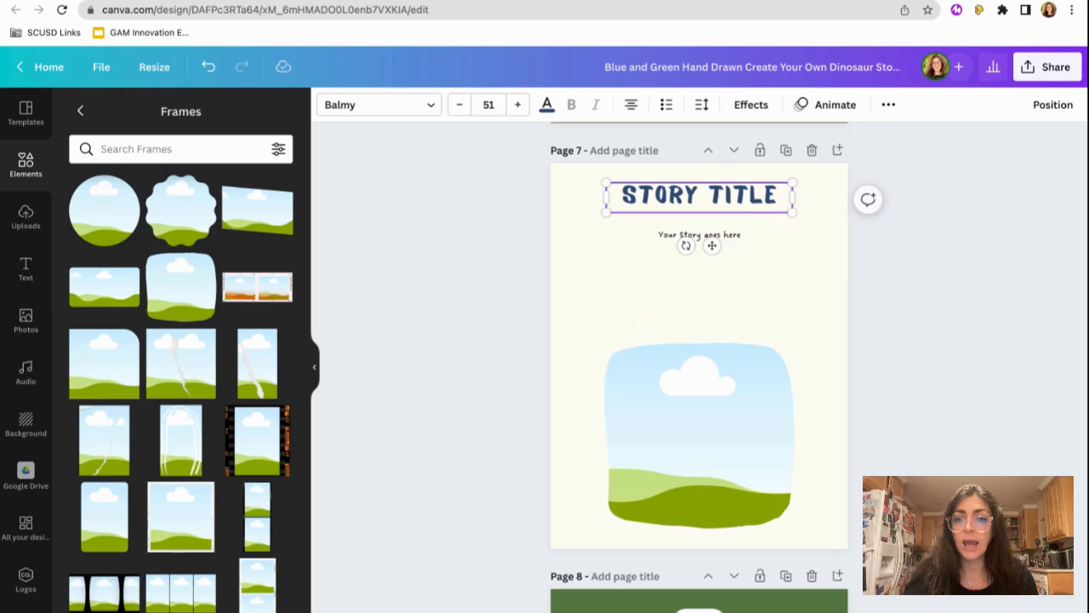
- Duplicate the story text, place the copy below the frame on page 7 and change it to "Author Name"
click(715, 236)
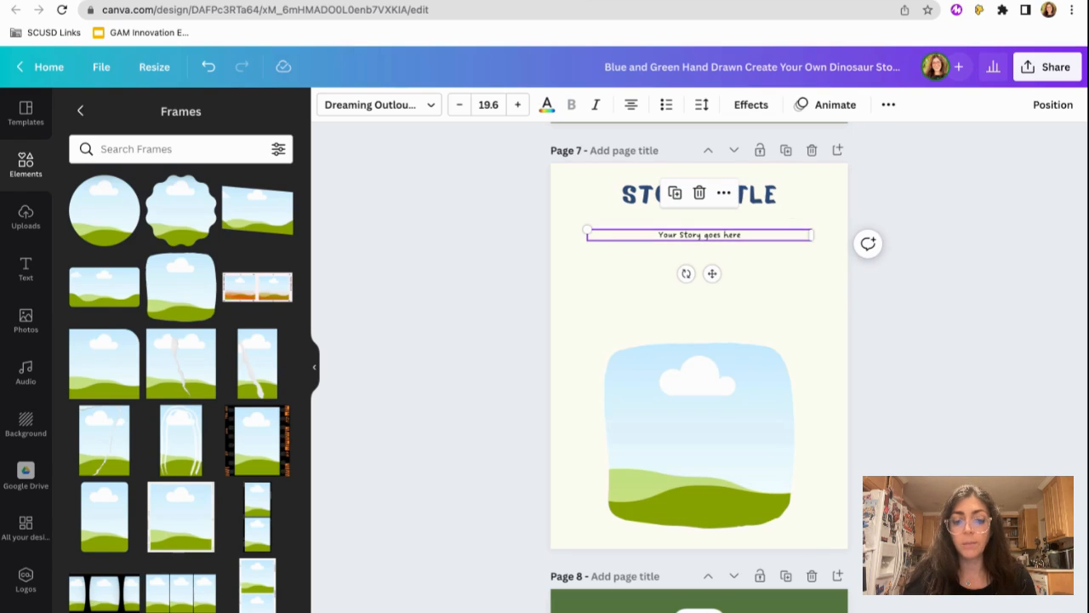
key(super+v)
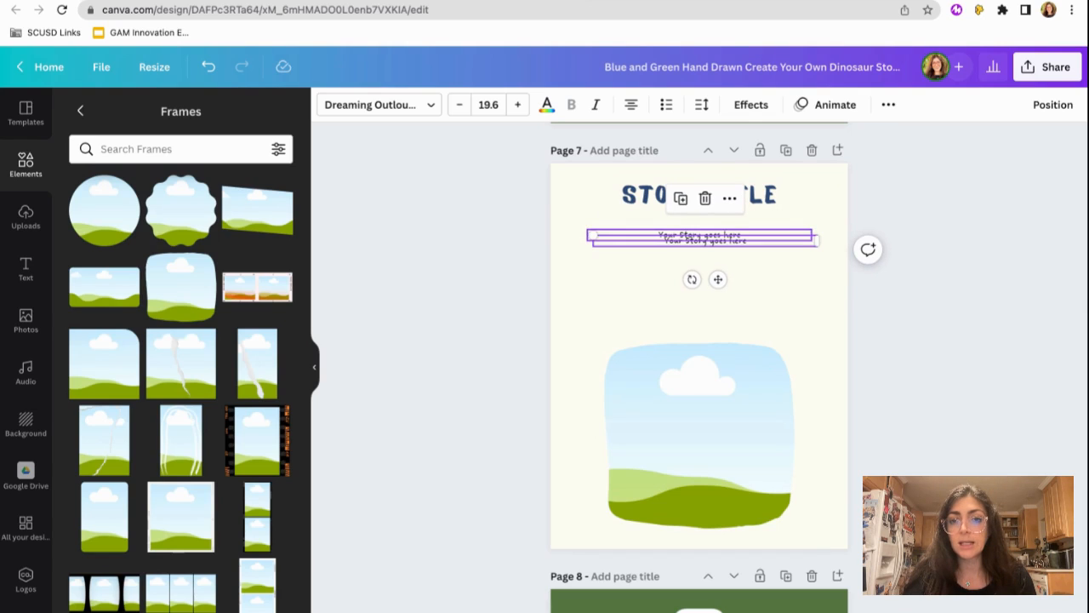
drag(715, 240, 735, 537)
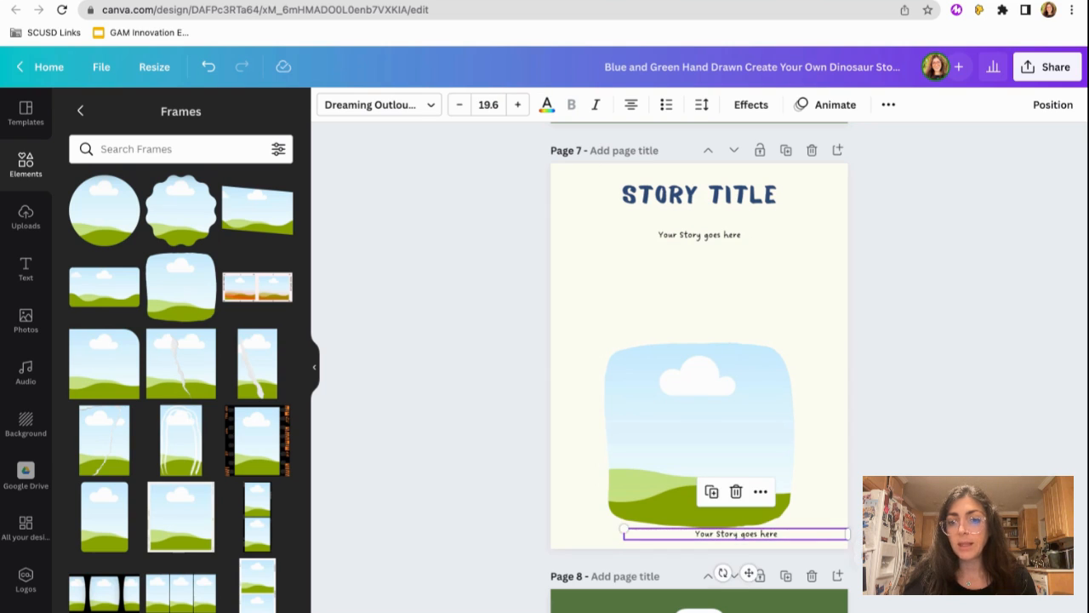
double_click(735, 535)
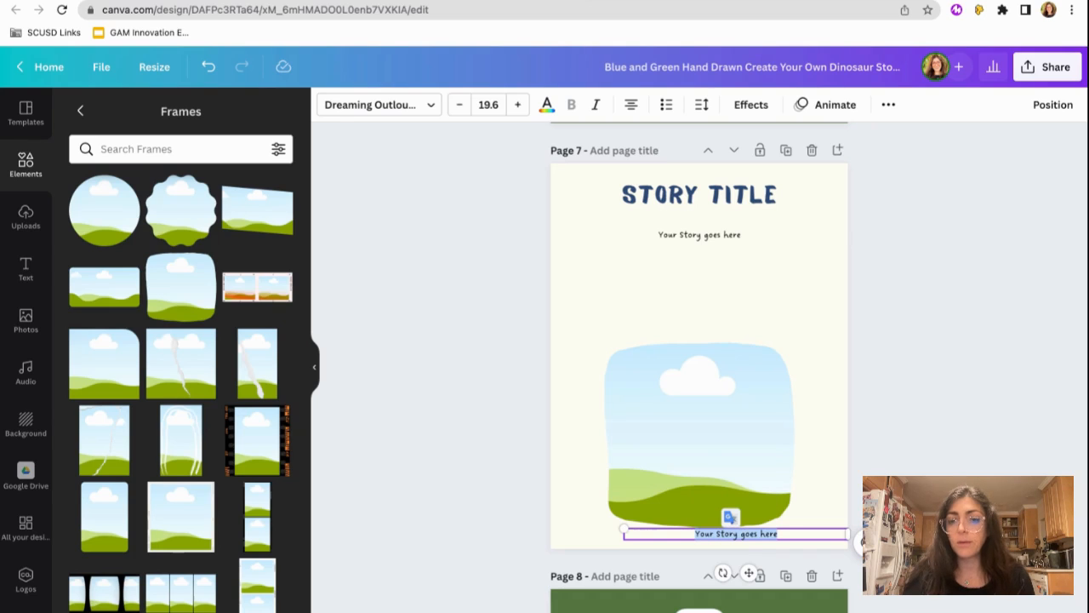
text(Author Name)
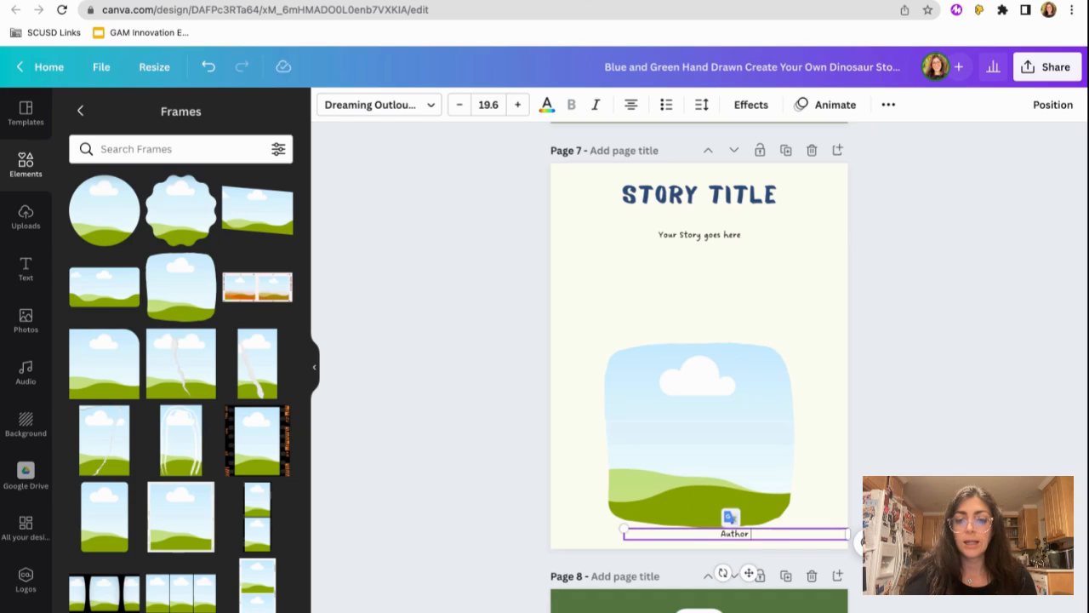
- Right-align the "Author Name" text and narrow its box so it ends just inside the page edge
click(631, 107)
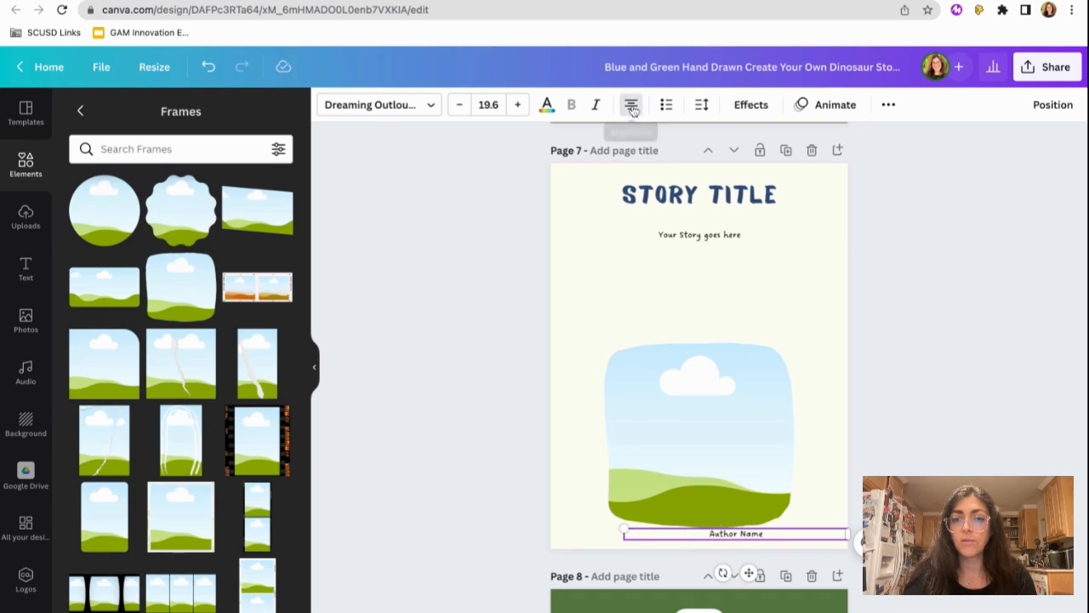
click(632, 104)
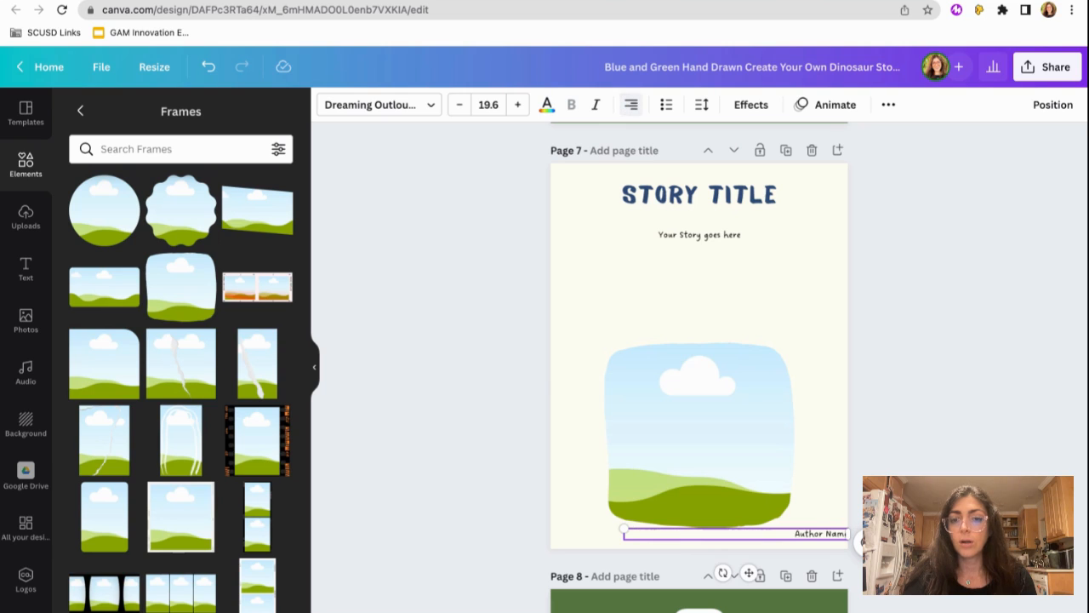
drag(848, 538, 847, 534)
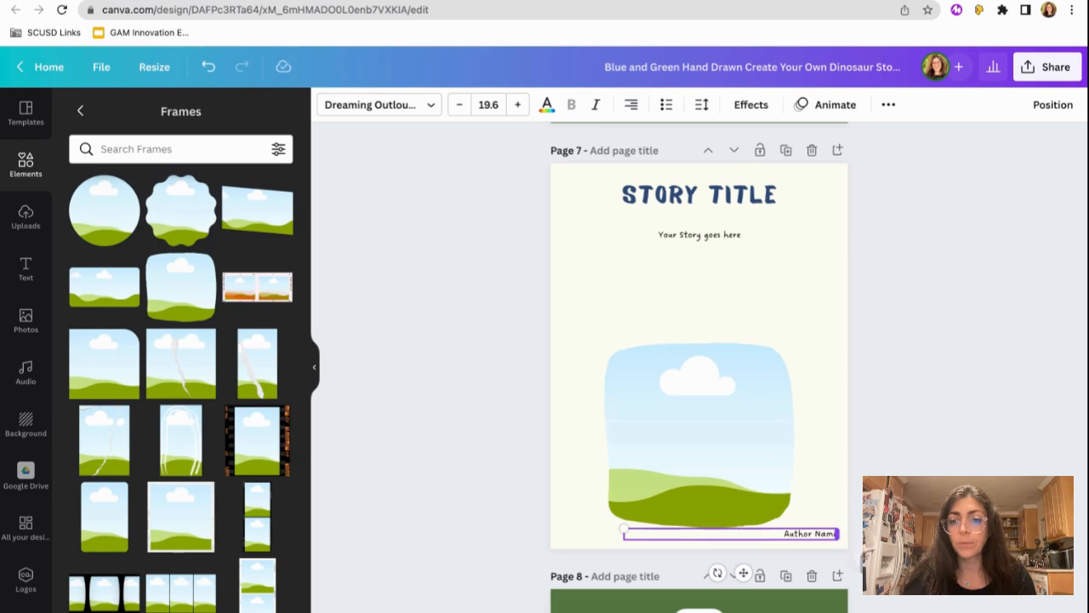
- Nudge the picture frame up clear of the author name and remove the cream background from page 7
drag(732, 457, 732, 458)
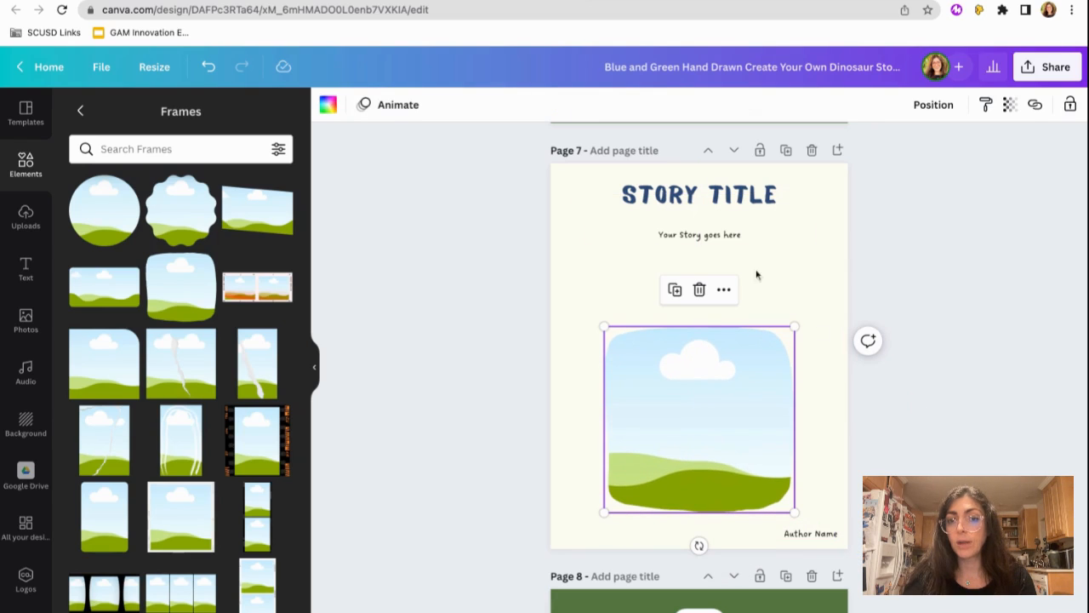
click(691, 236)
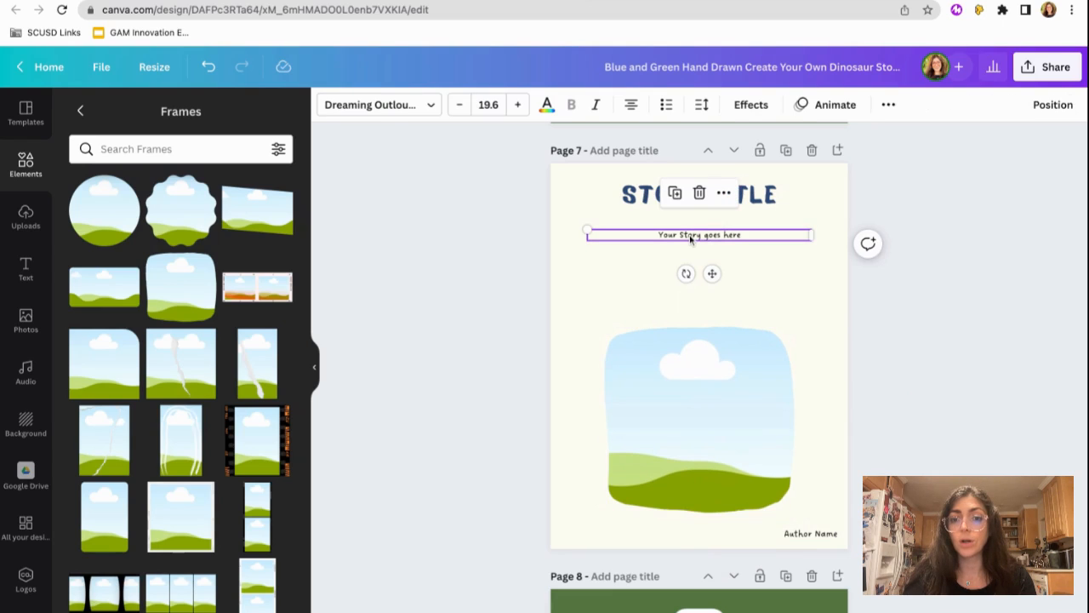
drag(705, 369, 706, 372)
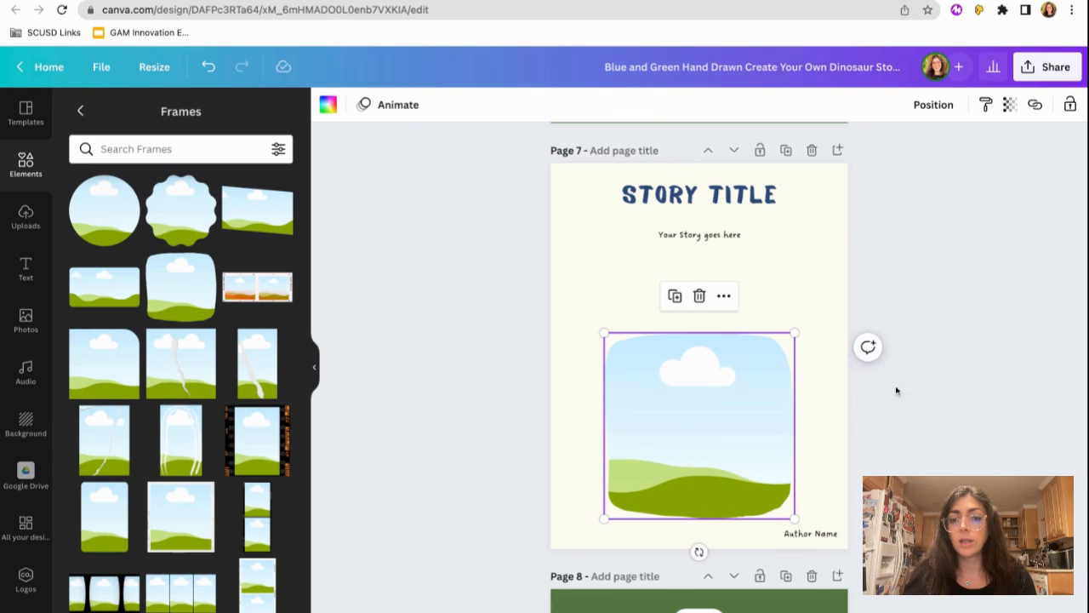
click(846, 239)
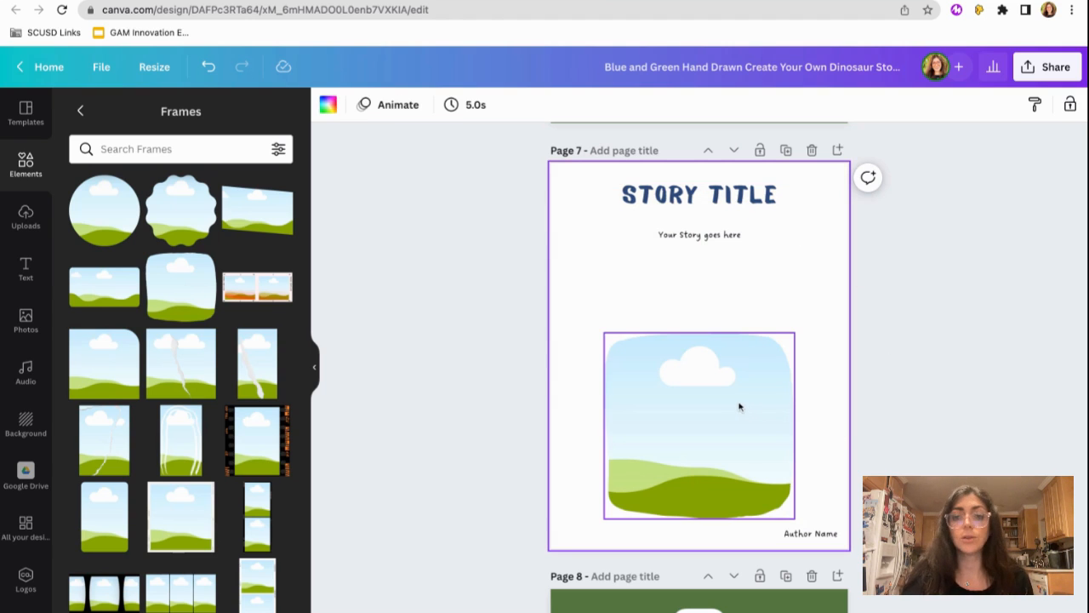
- Delete page 8 with the hatching dinosaur
scroll(924, 433, down, 5)
click(808, 465)
key(Delete)
click(790, 432)
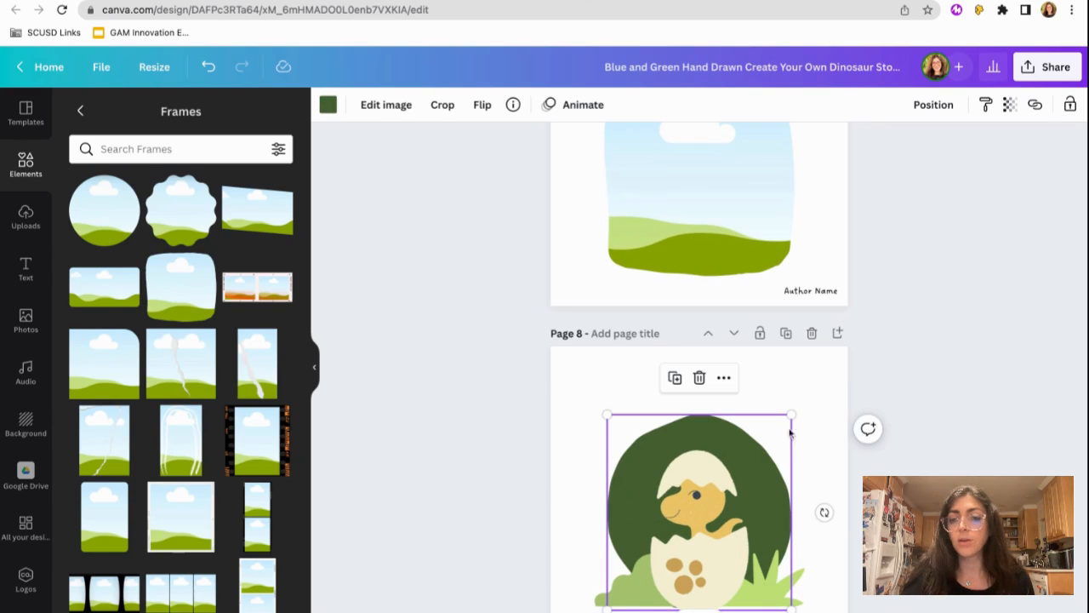
click(811, 332)
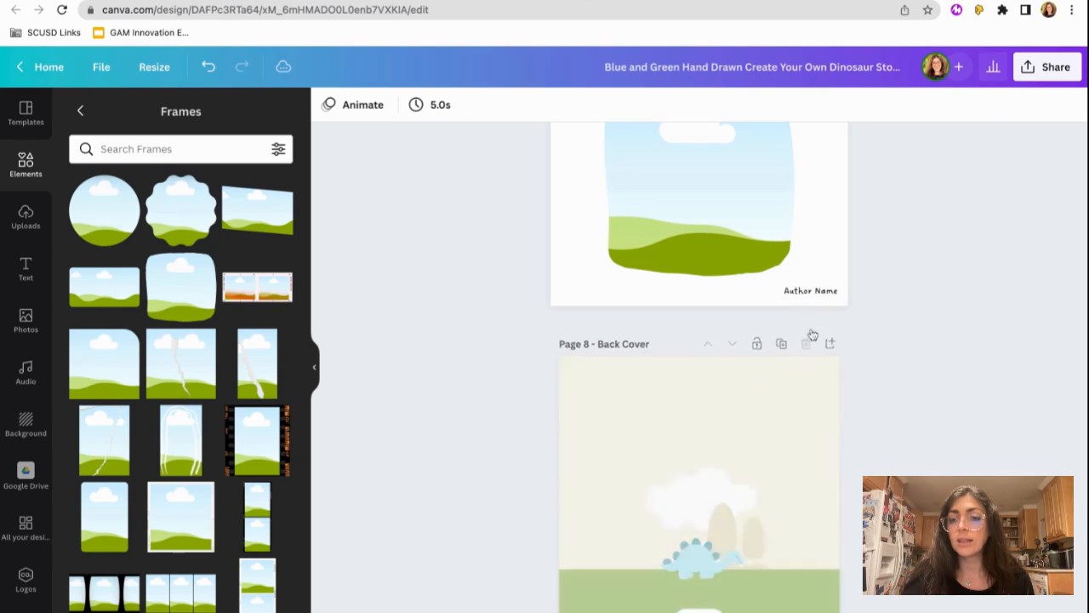
- Delete the "This Book Belongs To" page, the instructions page and the scenery resource page
scroll(813, 335, up, 15)
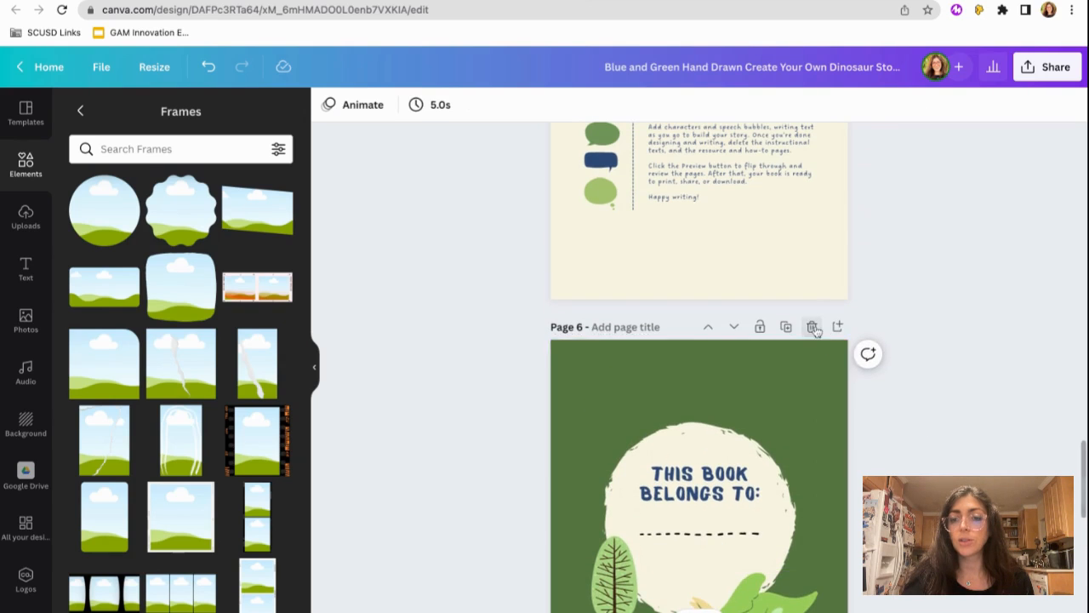
click(813, 328)
scroll(814, 323, up, 3)
click(815, 219)
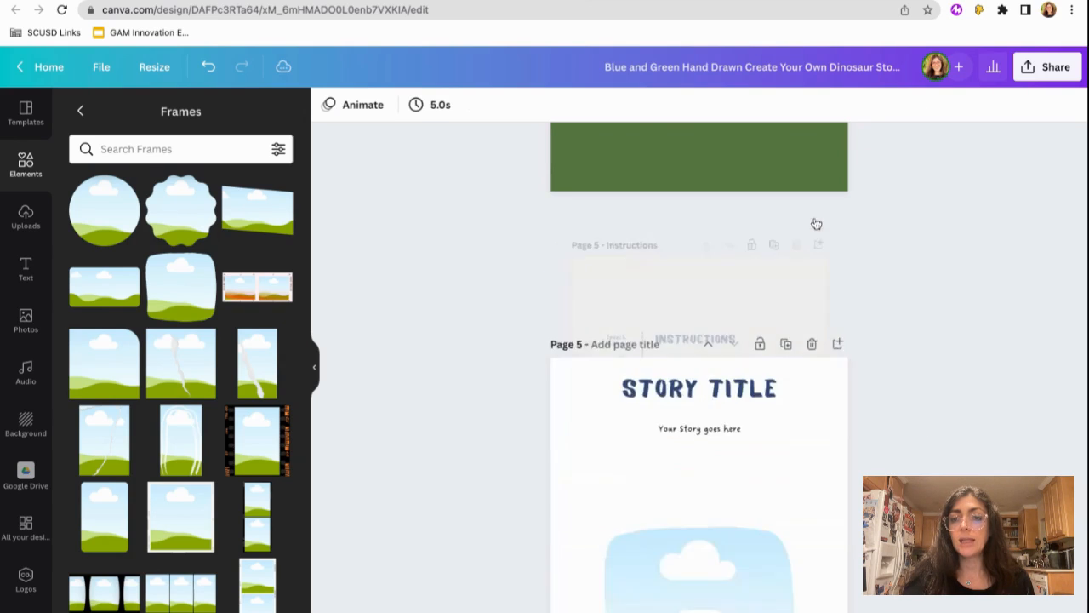
scroll(816, 224, up, 5)
click(812, 227)
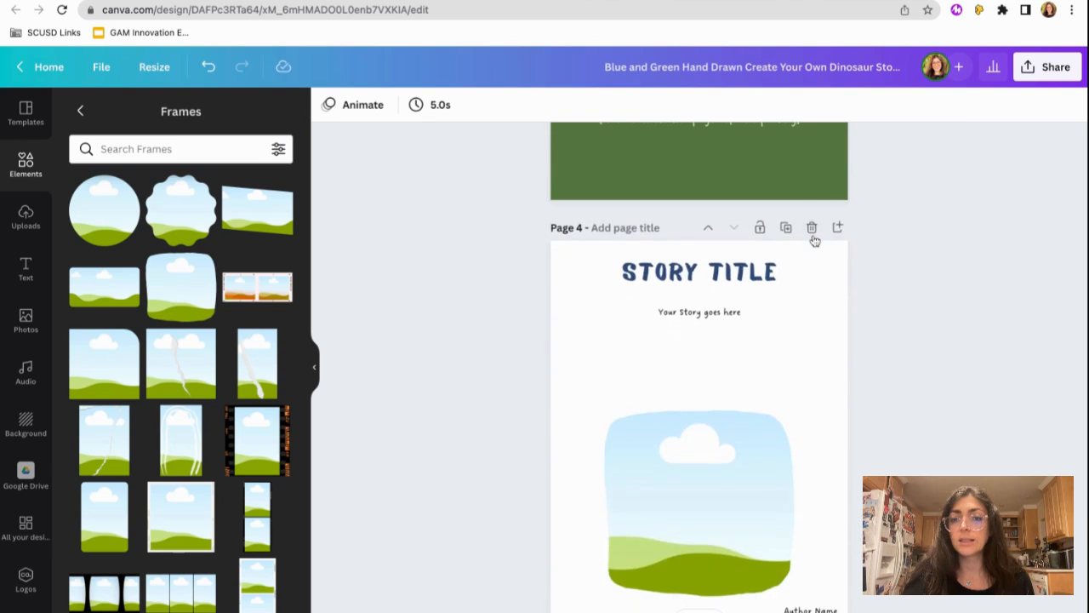
- Delete both dinosaur character resource pages and the front cover, keeping only the story page
scroll(814, 241, up, 5)
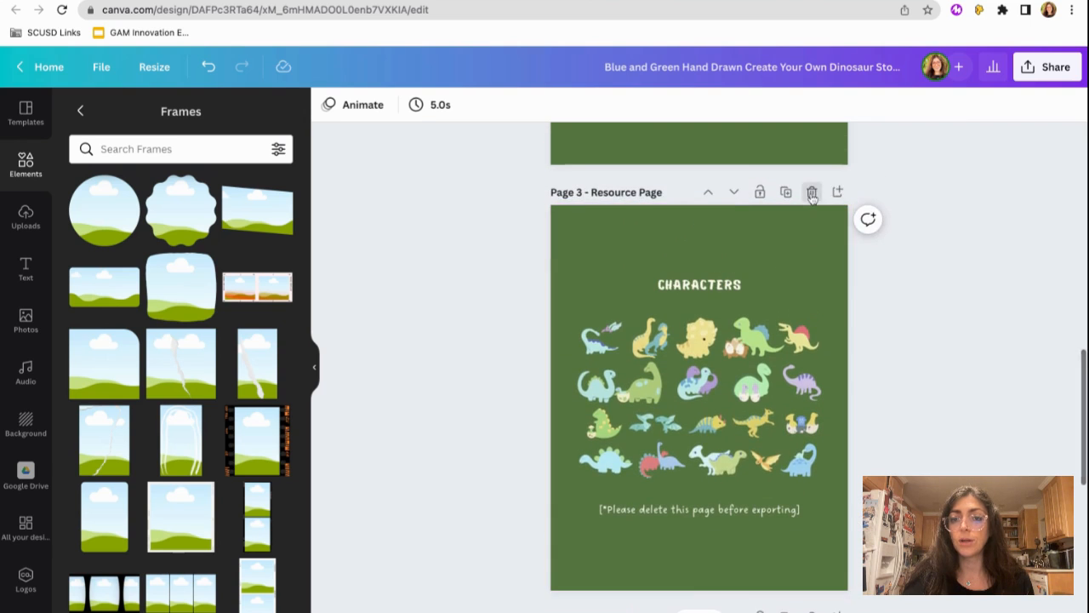
click(812, 194)
scroll(811, 195, up, 5)
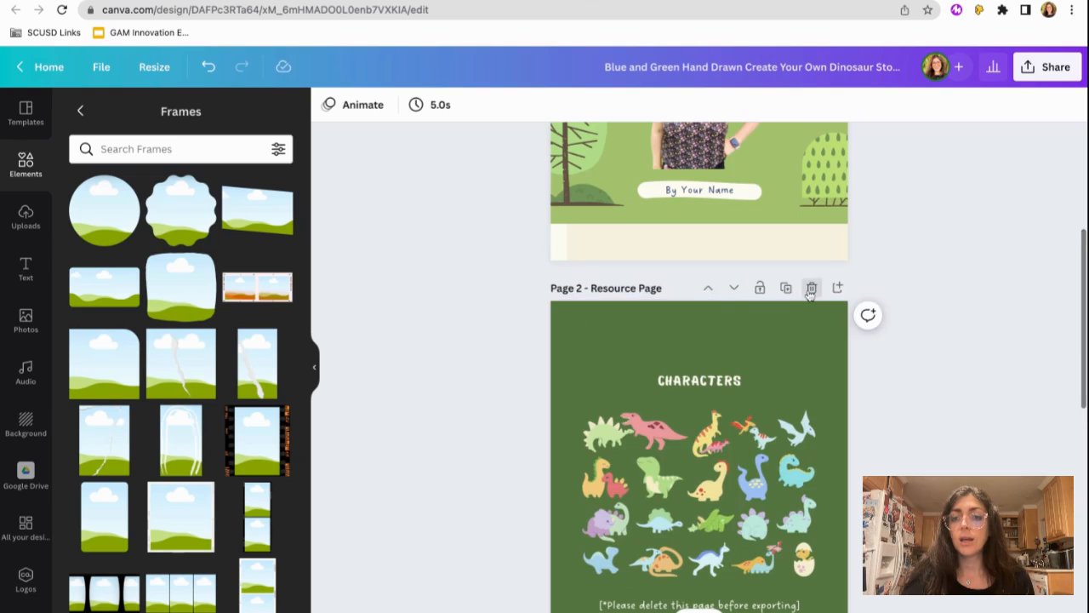
click(811, 290)
scroll(812, 294, up, 3)
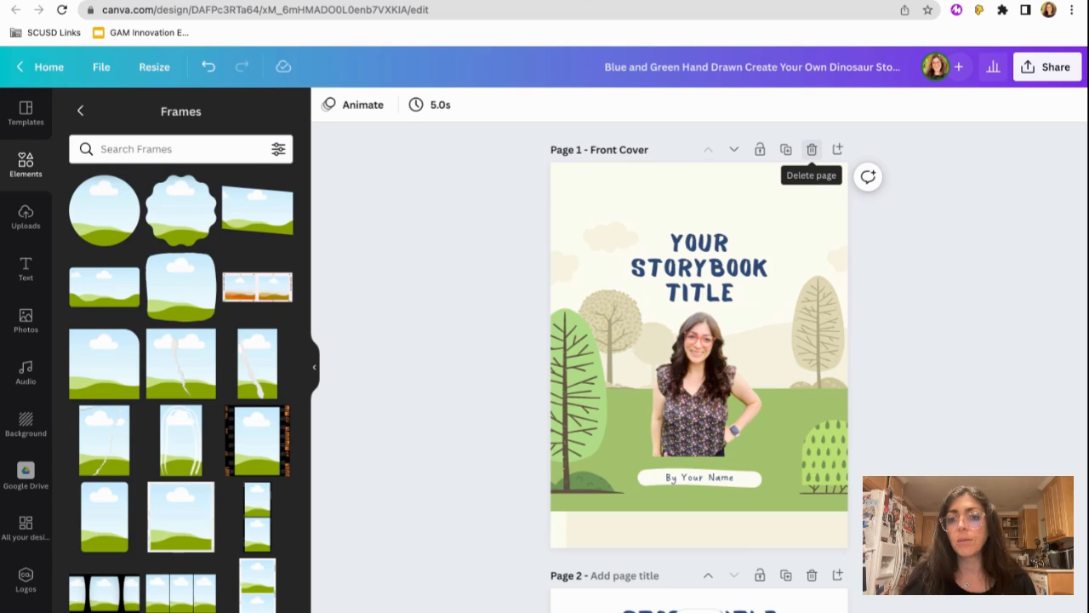
click(812, 149)
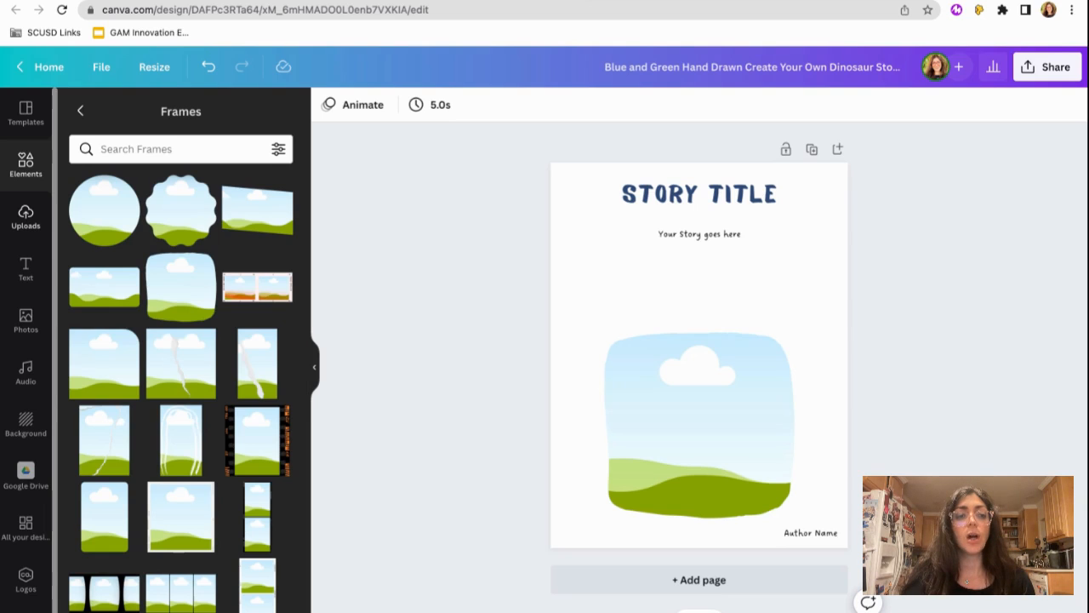
- Open the uploads and look through the uploaded images for pictures suited to the story frame
click(25, 217)
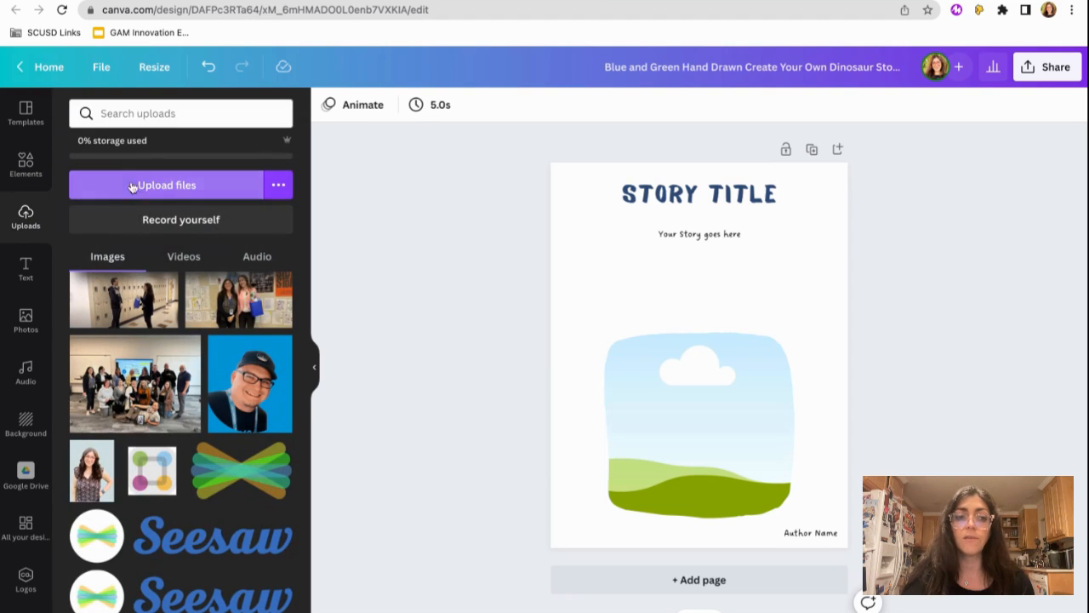
click(159, 187)
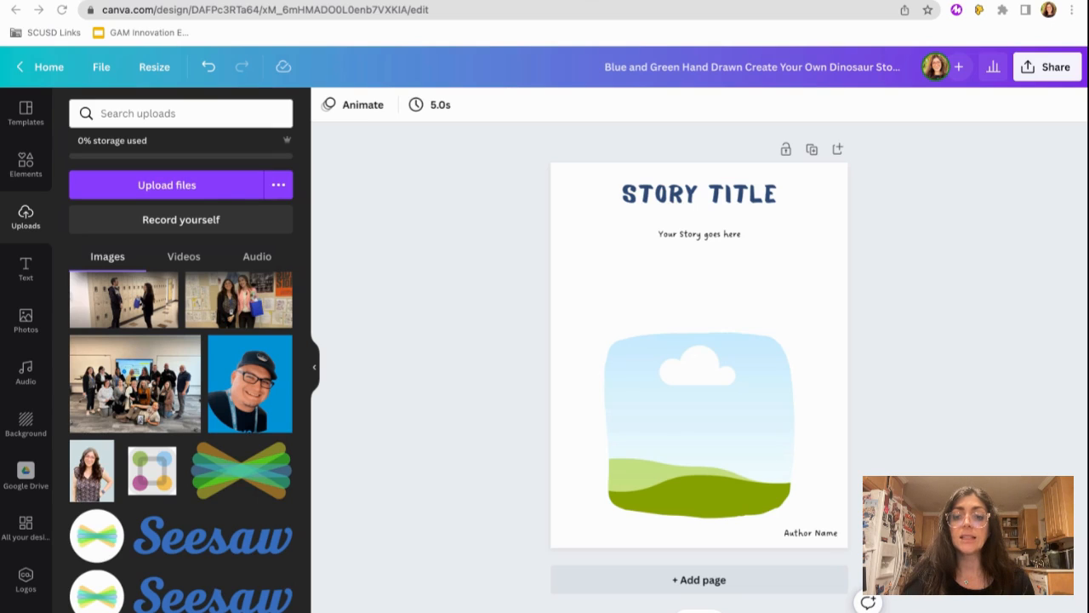
mouse_move(89, 469)
mouse_down()
mouse_move(722, 482)
mouse_move(221, 410)
mouse_move(94, 469)
mouse_up()
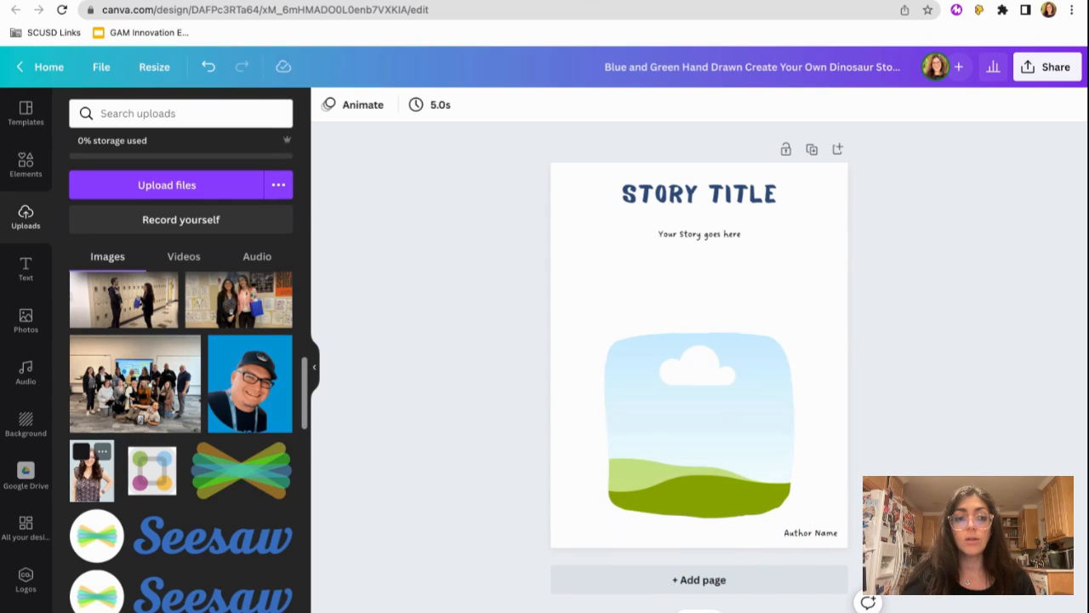
scroll(164, 342, up, 5)
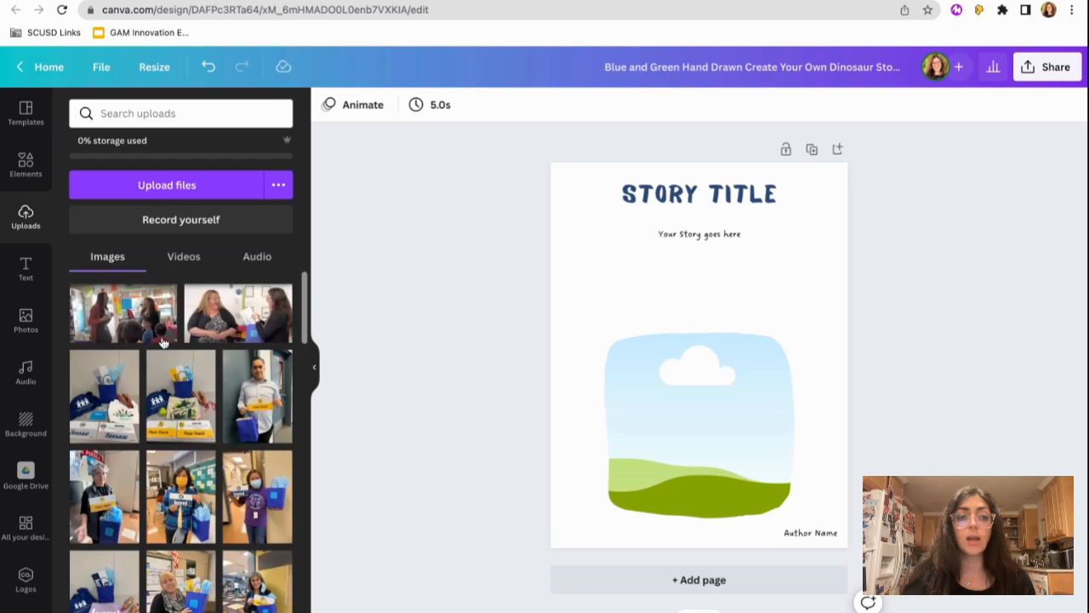
scroll(160, 460, down, 1)
mouse_move(184, 453)
mouse_down()
mouse_move(698, 358)
mouse_move(187, 452)
mouse_up()
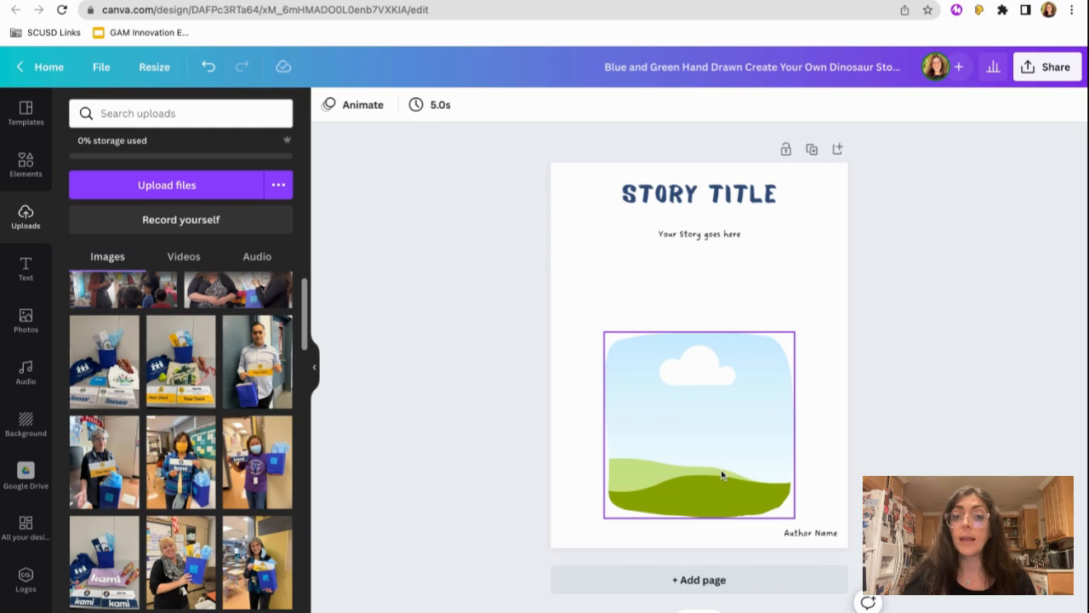
- Move the "Story Title" heading slightly down, closer to the story text
click(702, 201)
drag(702, 201, 704, 208)
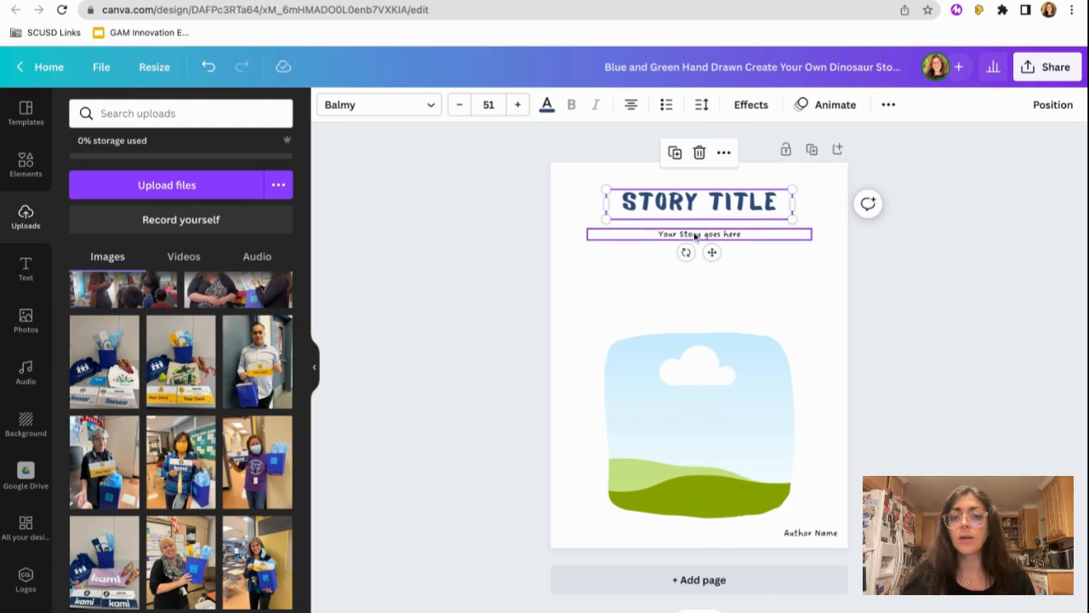
click(696, 236)
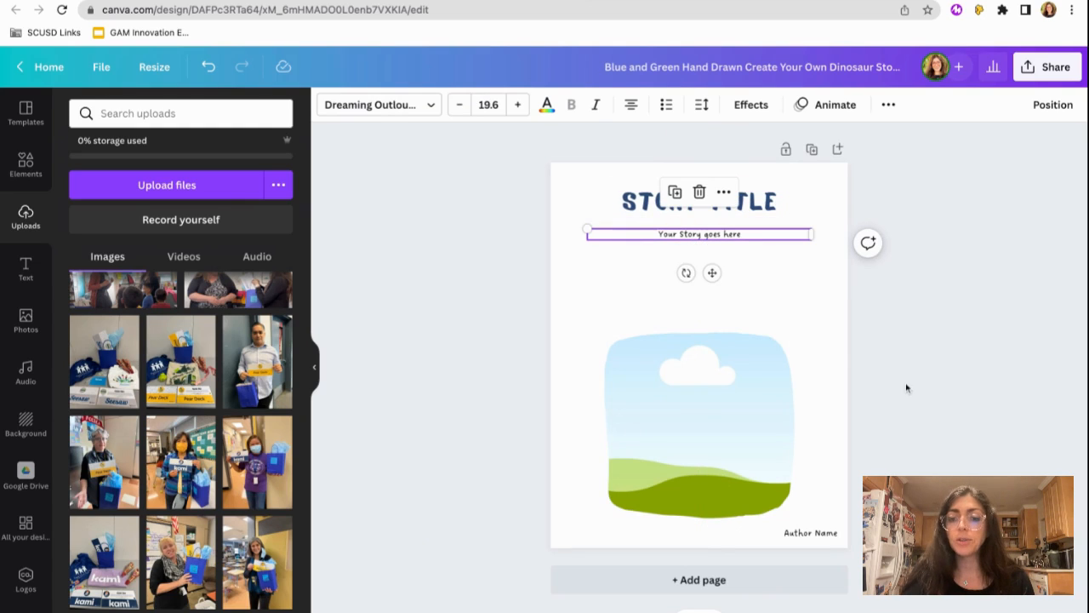
click(909, 449)
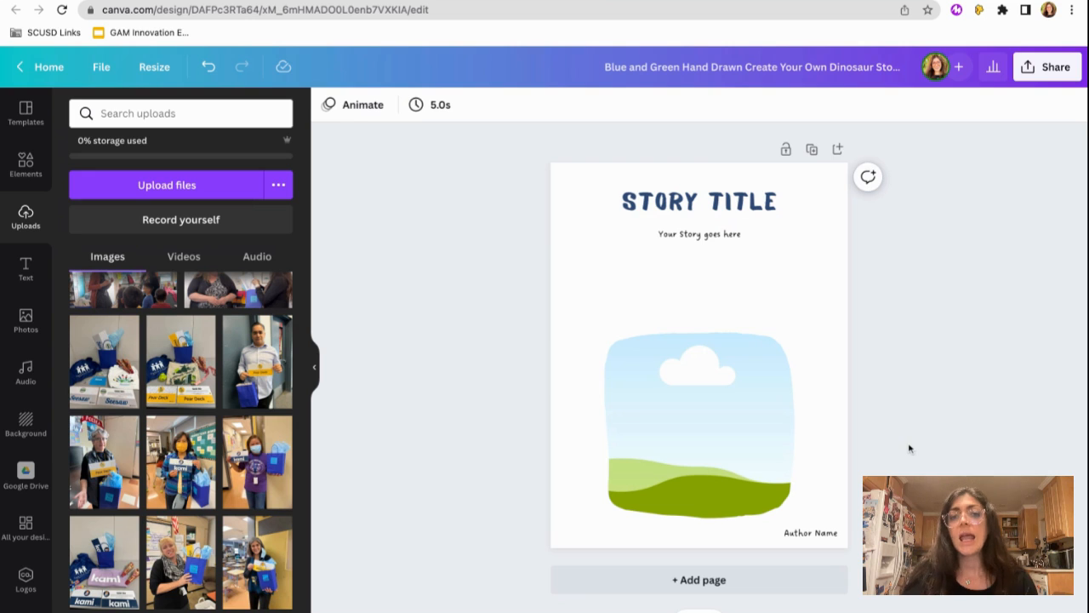
- Rename the design as "Story Template"
click(696, 70)
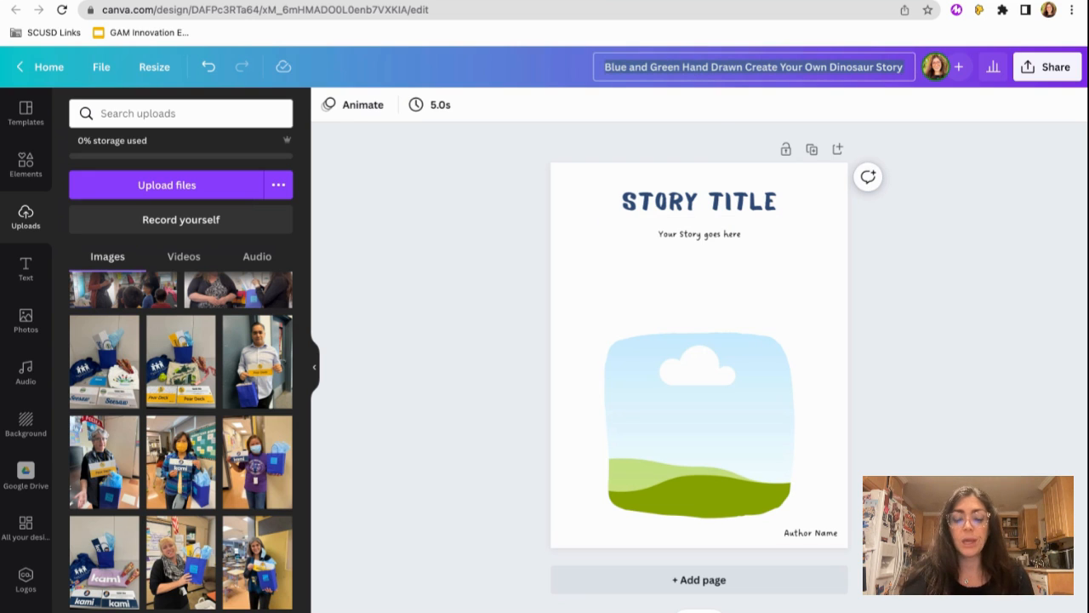
key(ctrl+a)
text(Story Tem)
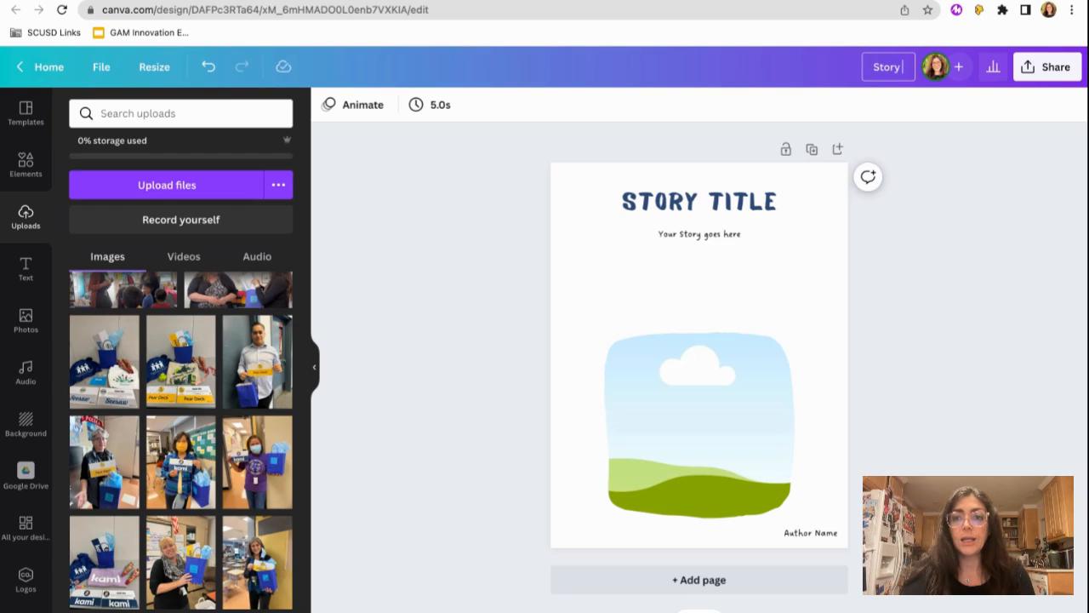
text(plate)
click(959, 297)
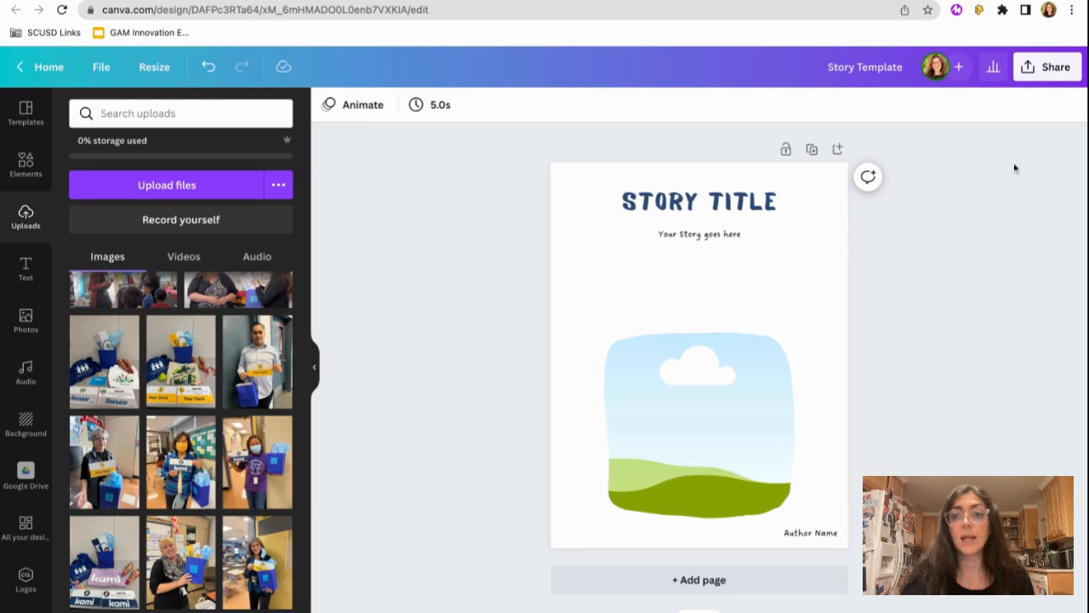
- Choose Google Classroom as the sharing destination for the story template and continue to its connection
click(1027, 73)
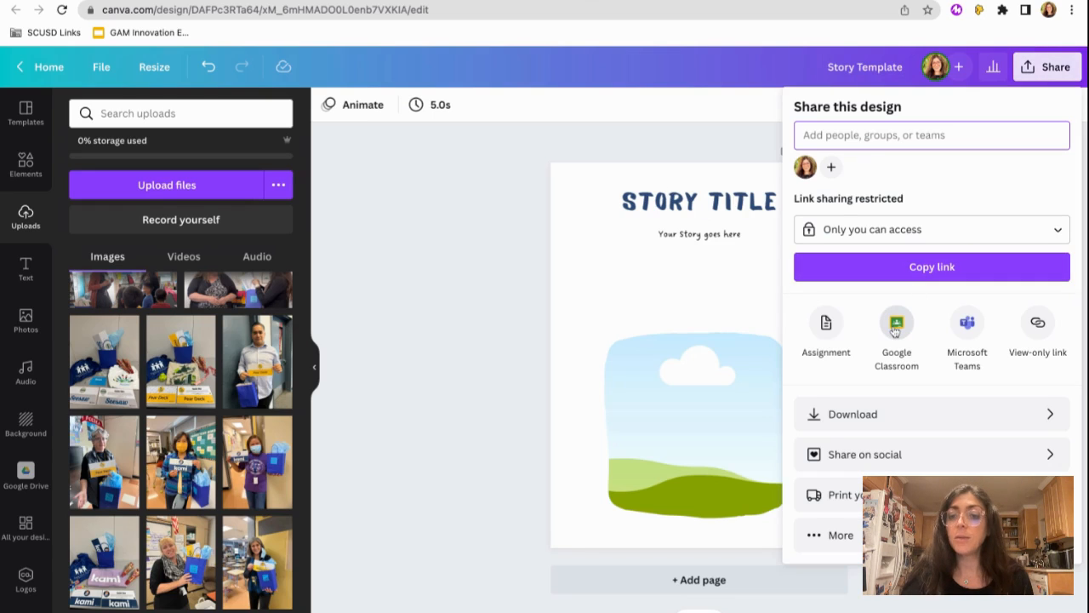
click(895, 330)
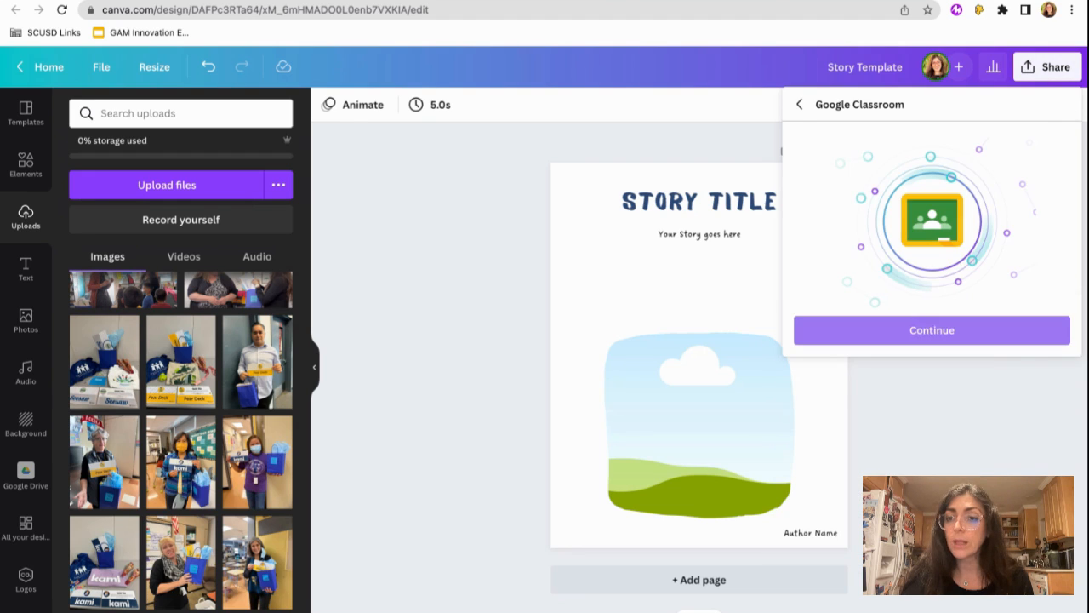
click(900, 330)
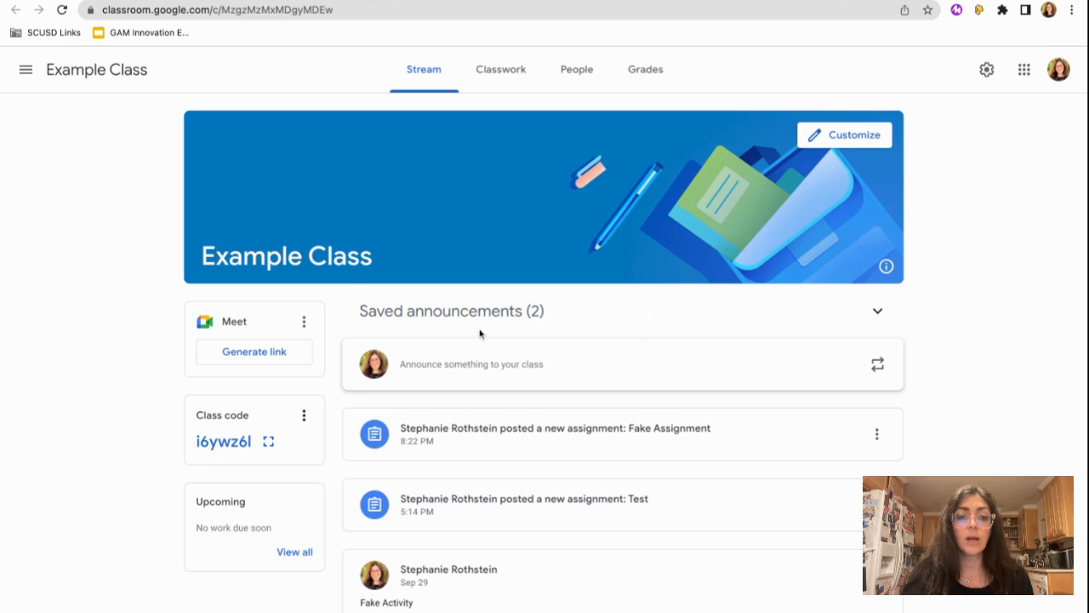
- Look over the Example Class stream in Google Classroom and open the full "Fake Assignment" from its classwork
scroll(596, 389, down, 3)
scroll(598, 391, up, 5)
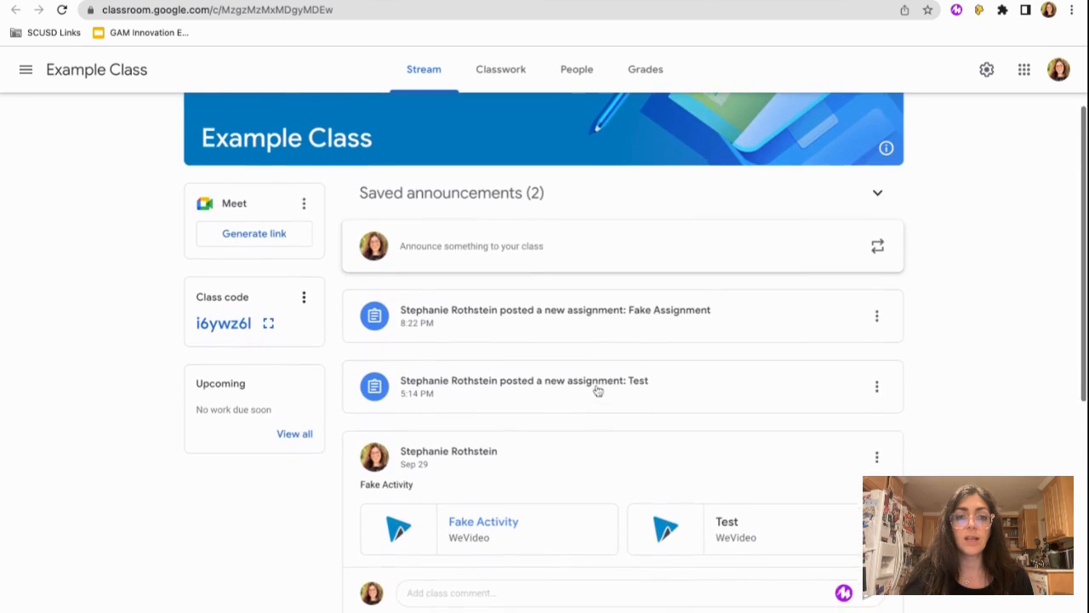
click(499, 71)
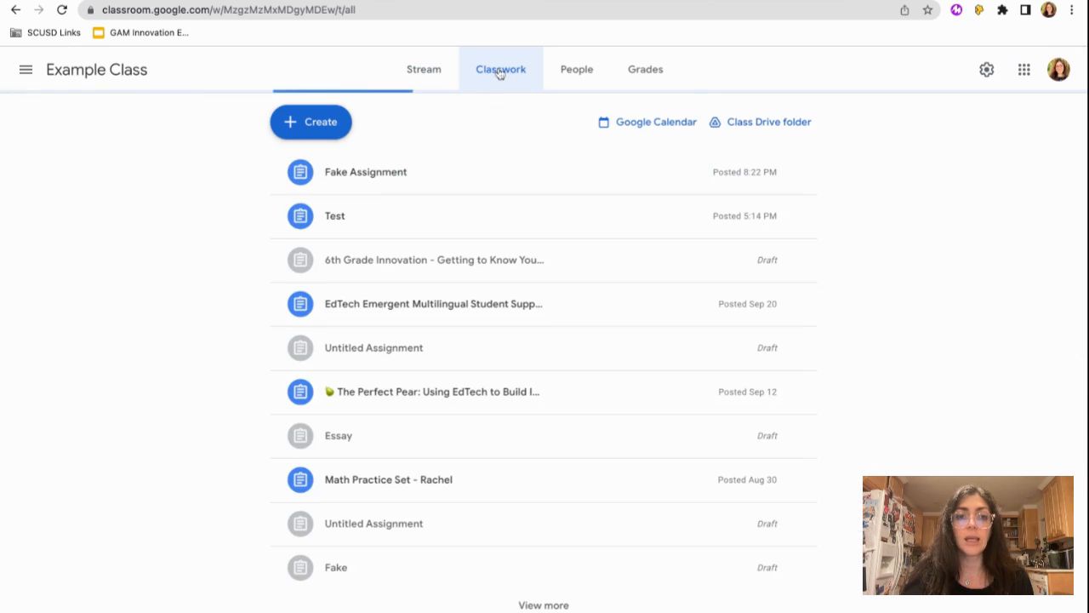
click(363, 178)
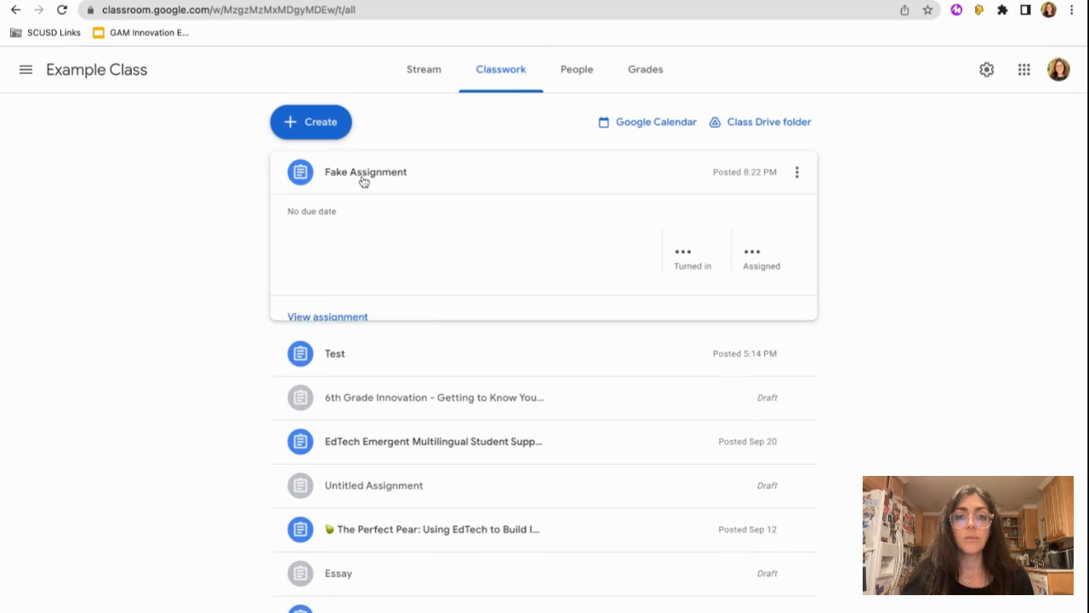
click(325, 318)
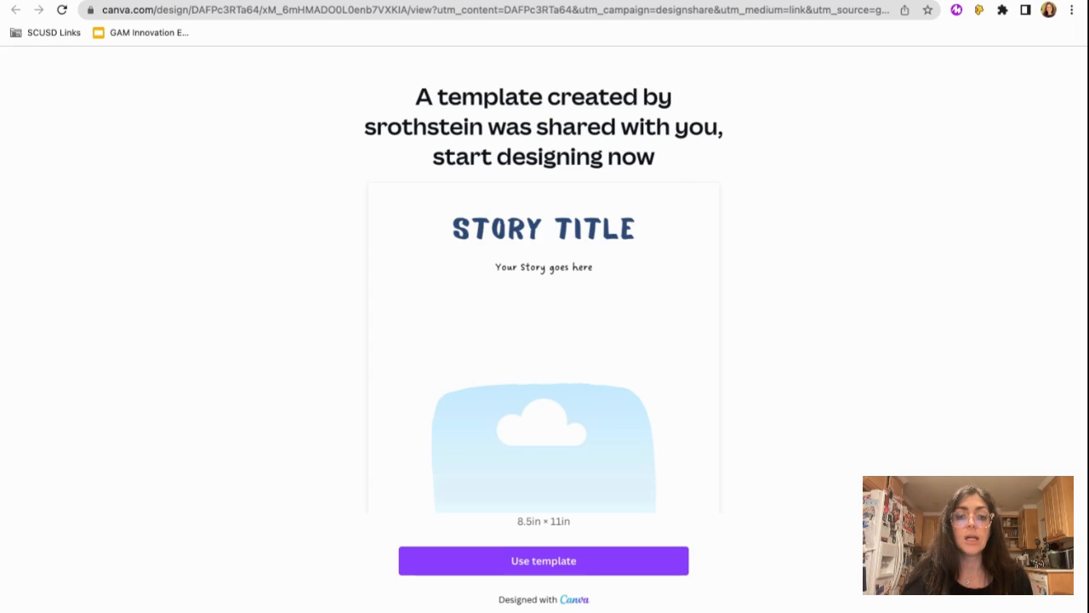
- Create an editable copy from the shared Canva template and check the copy's sharing options
click(549, 568)
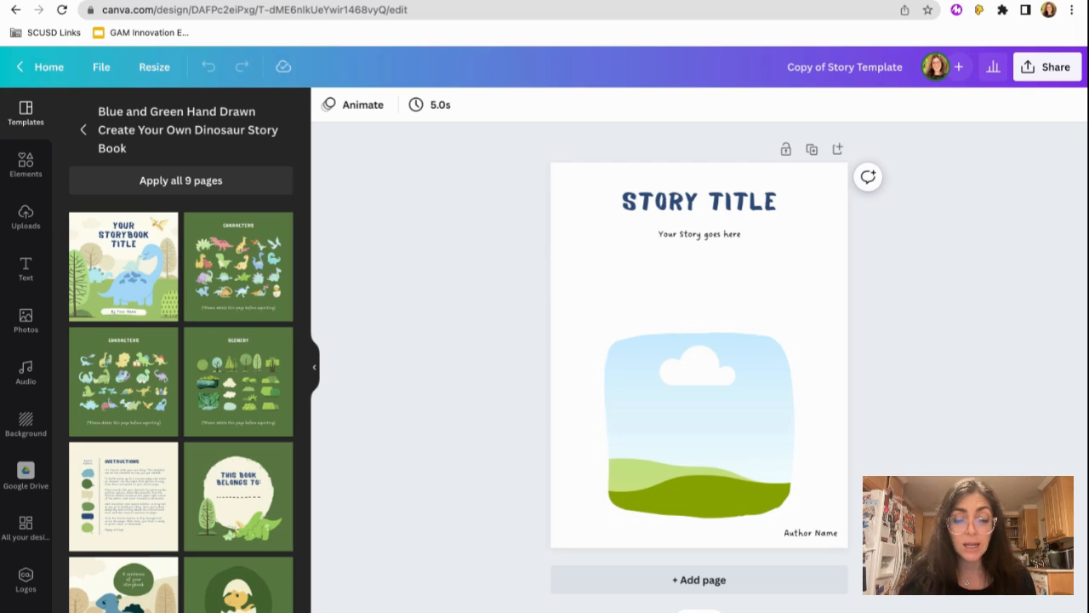
click(1027, 76)
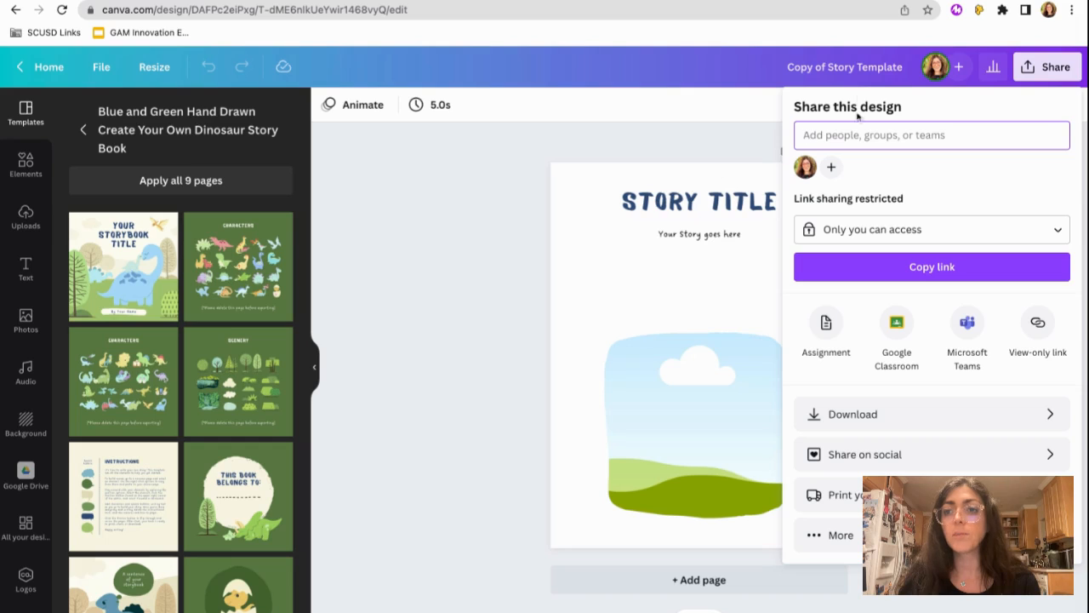
click(655, 143)
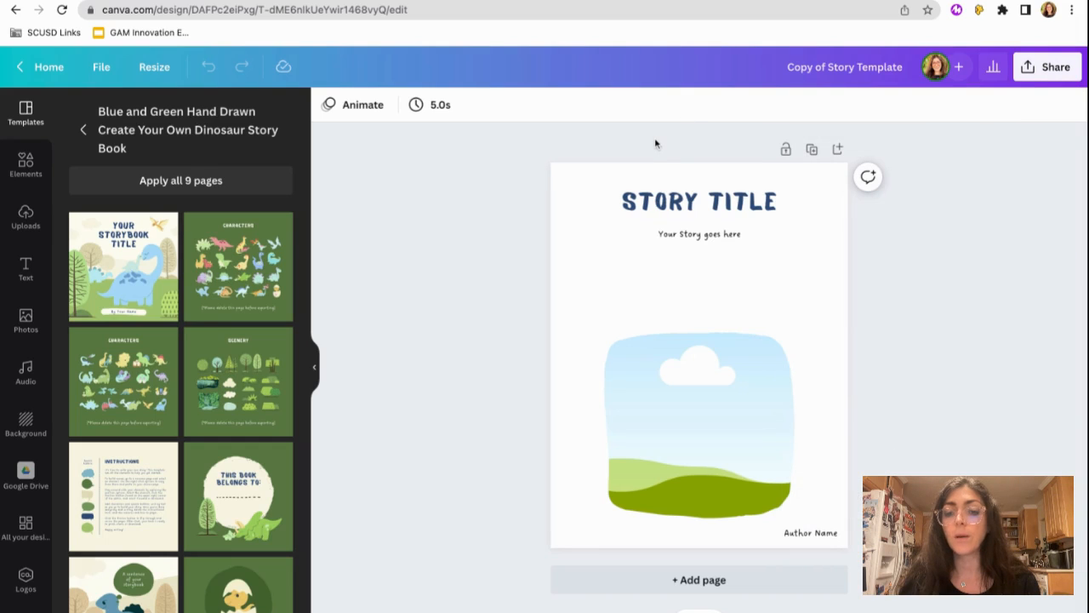